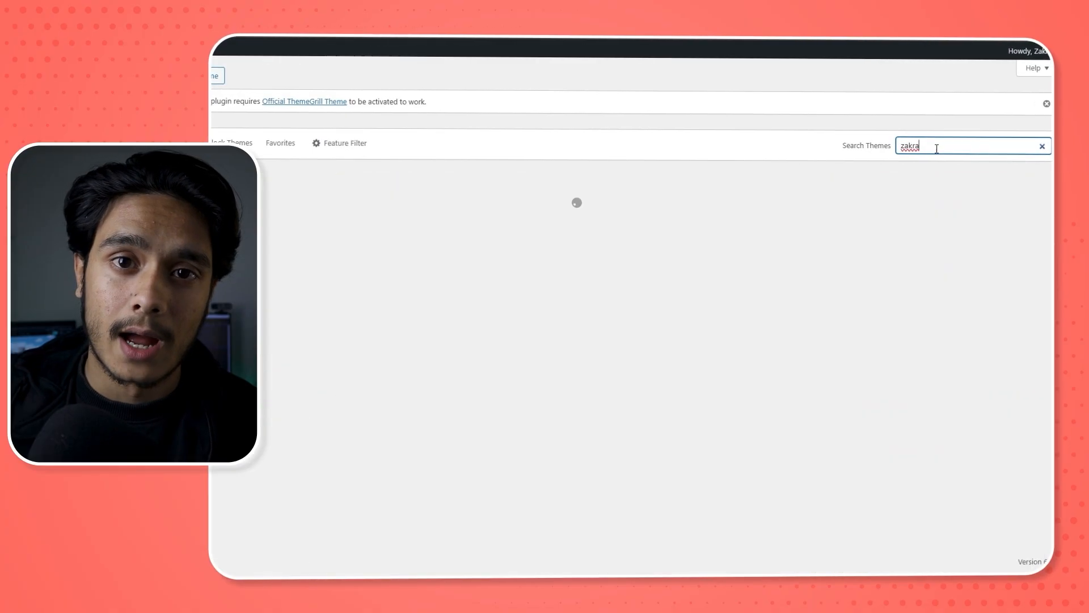
{"action": "left_click", "coordinate": [465, 352]}
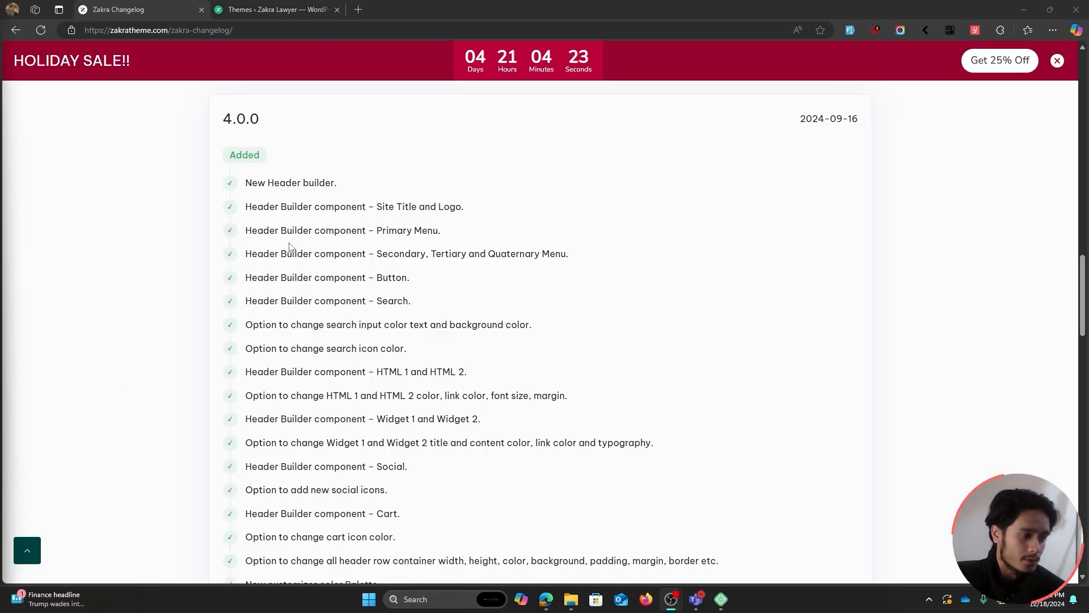
Step: Switch to the site's Themes page and update the Zakra theme to its newest version
{"action": "left_click", "coordinate": [272, 8]}
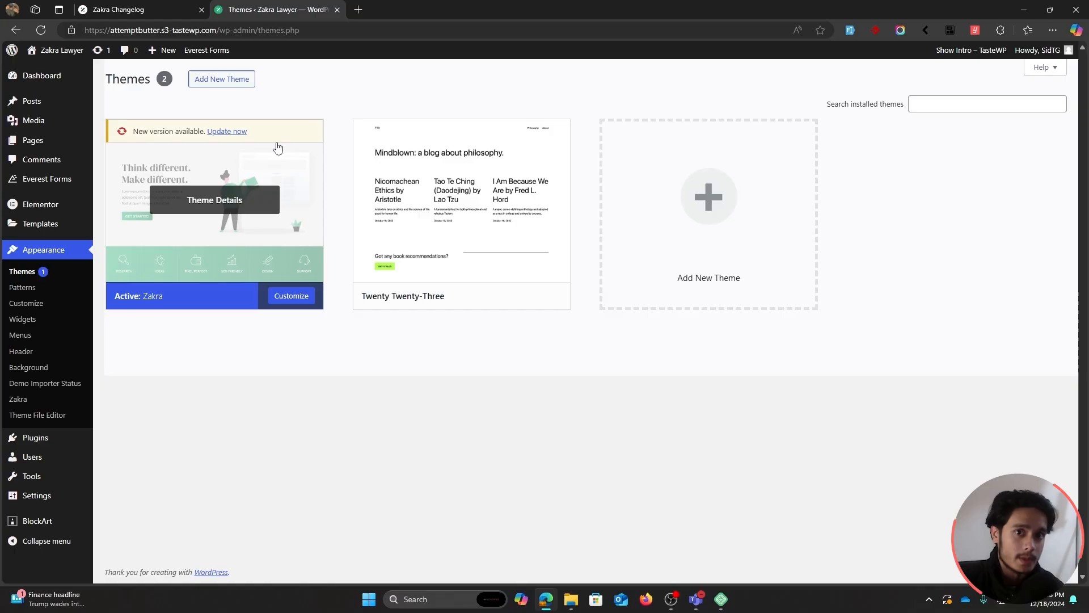
{"action": "left_click", "coordinate": [228, 131]}
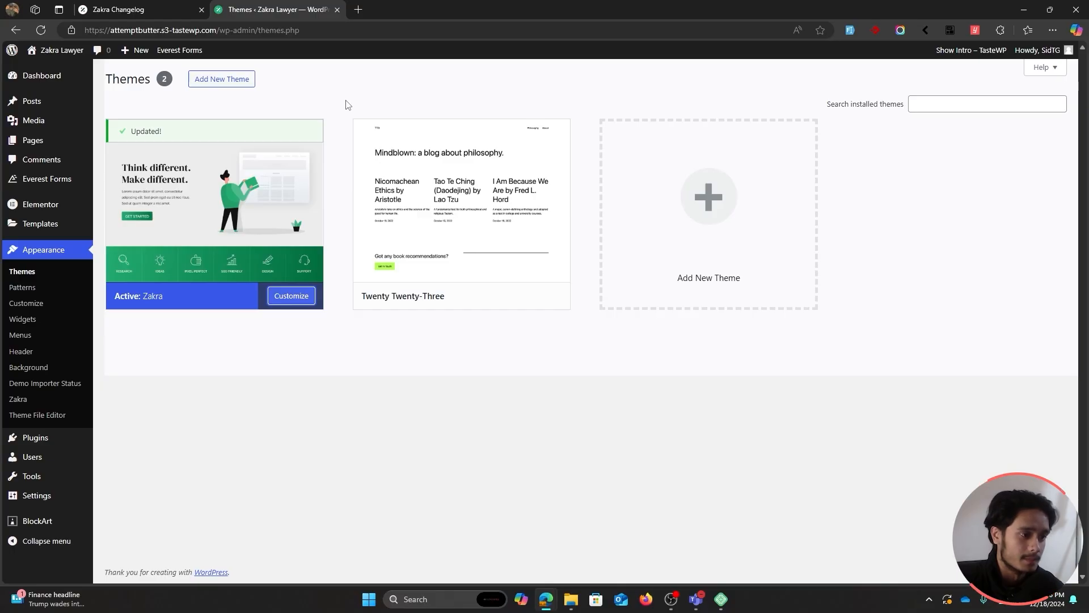
Step: Open the Zakra theme's Header & Navigation customization and enable the header and footer builder, accepting the backup notice
{"action": "left_click", "coordinate": [295, 300]}
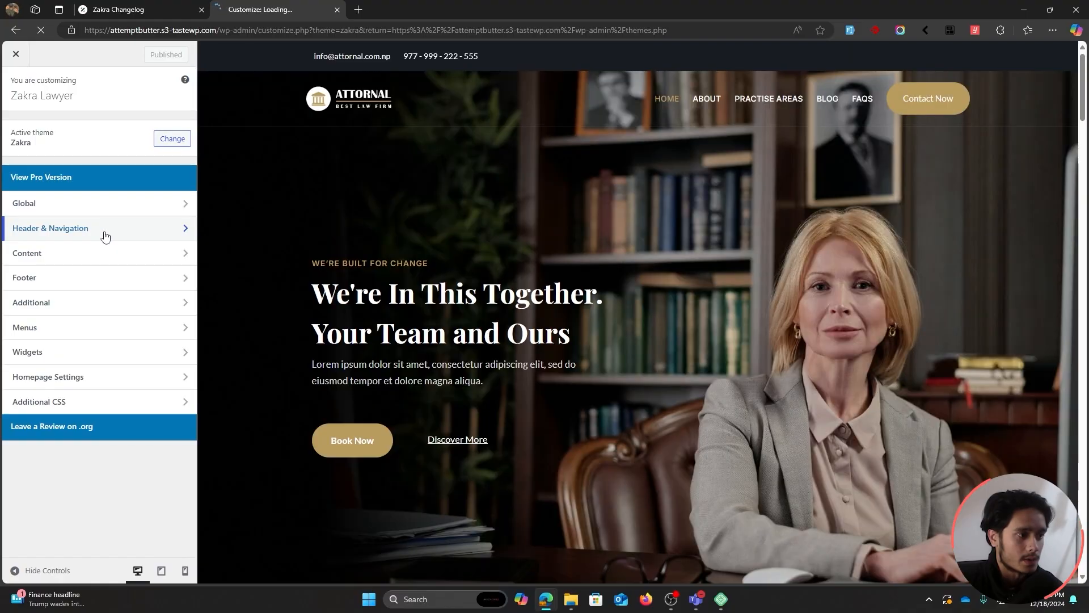
{"action": "left_click", "coordinate": [104, 229]}
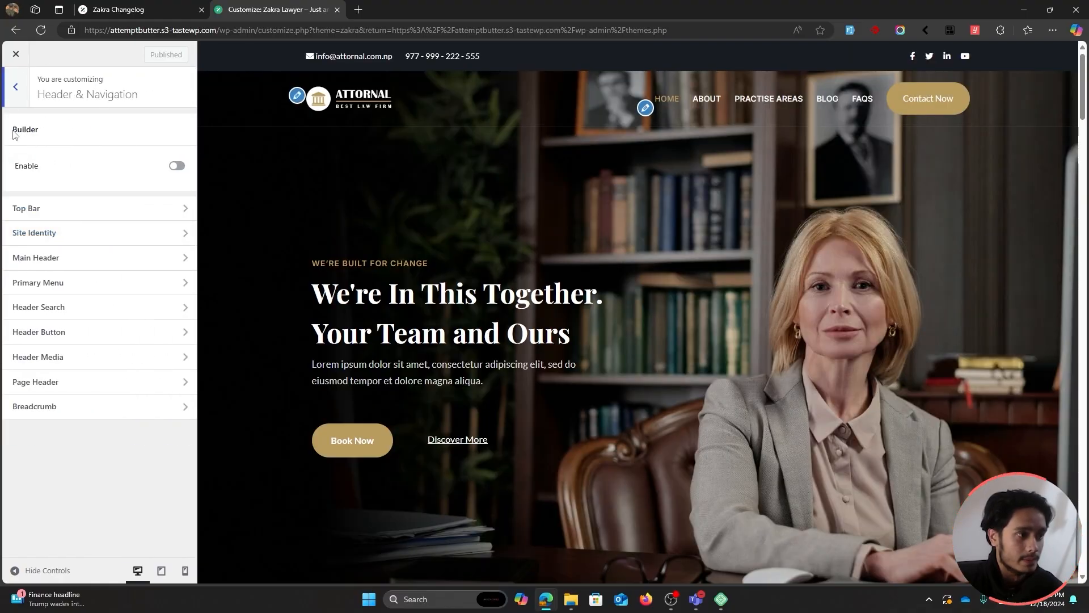
{"action": "left_click", "coordinate": [177, 168]}
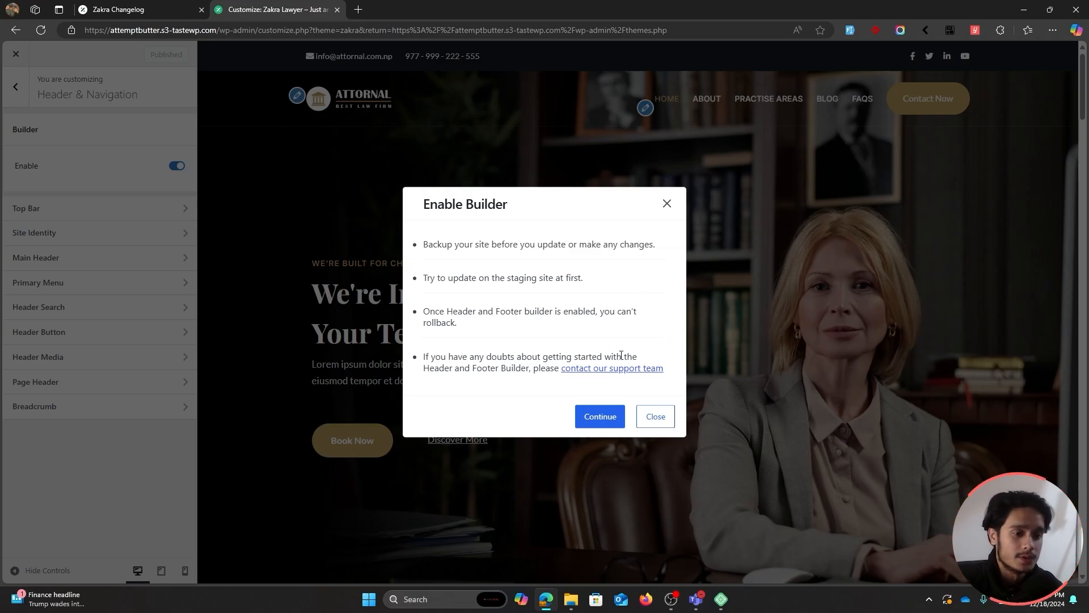
{"action": "left_click", "coordinate": [601, 423]}
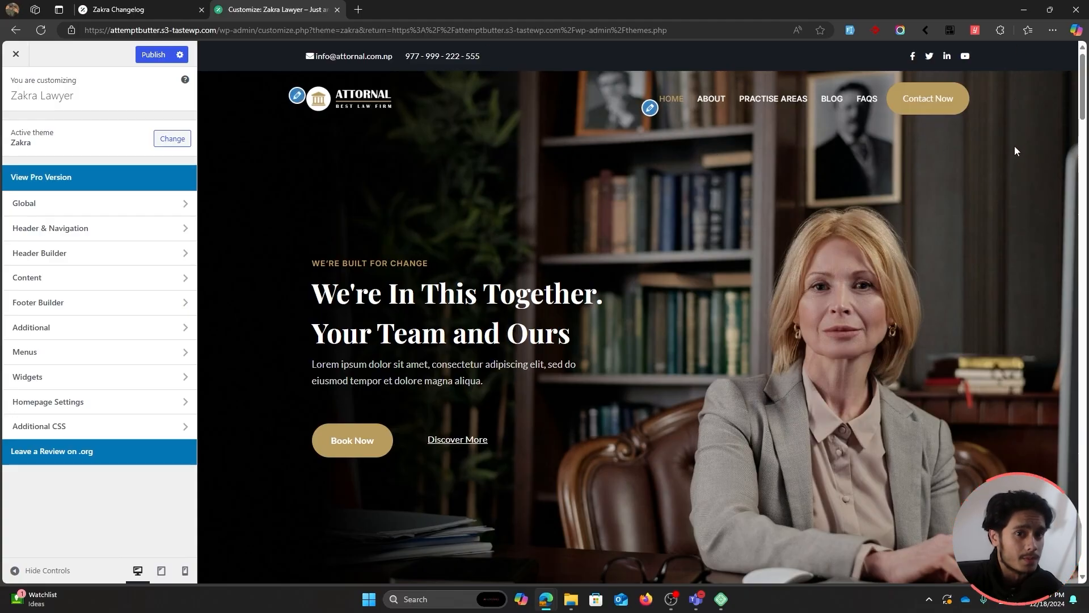
Step: Check the homepage preview down to the footer, publish the builder change and close the Customizer
{"action": "scroll", "coordinate": [1004, 289], "scroll_direction": "down", "scroll_amount": 10}
{"action": "scroll", "coordinate": [1004, 290], "scroll_direction": "down", "scroll_amount": 15}
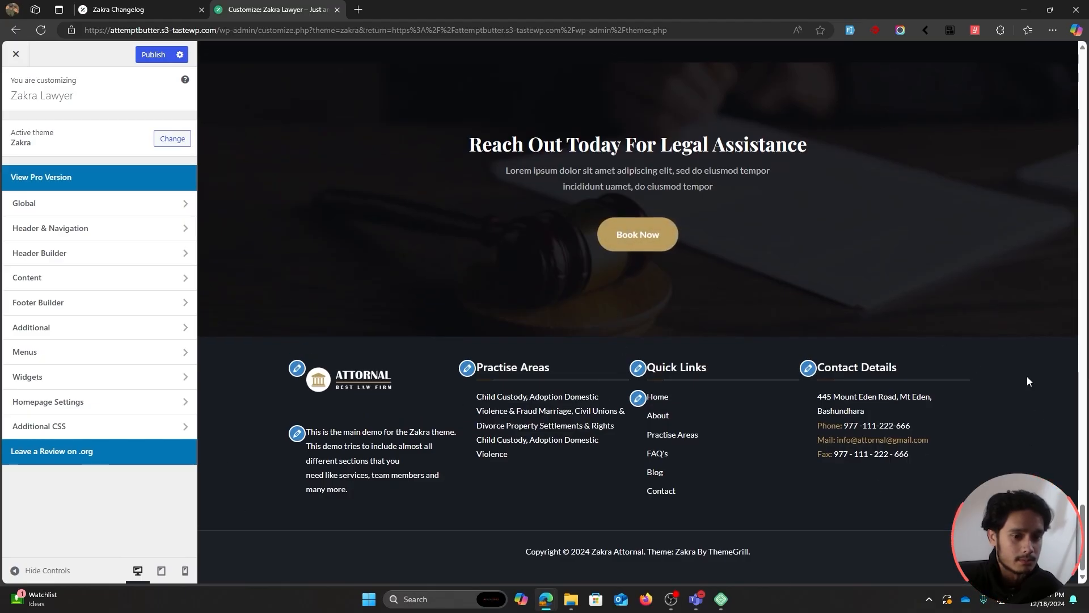
{"action": "middle_click", "coordinate": [1002, 426]}
{"action": "scroll", "coordinate": [1003, 426], "scroll_direction": "up", "scroll_amount": 20}
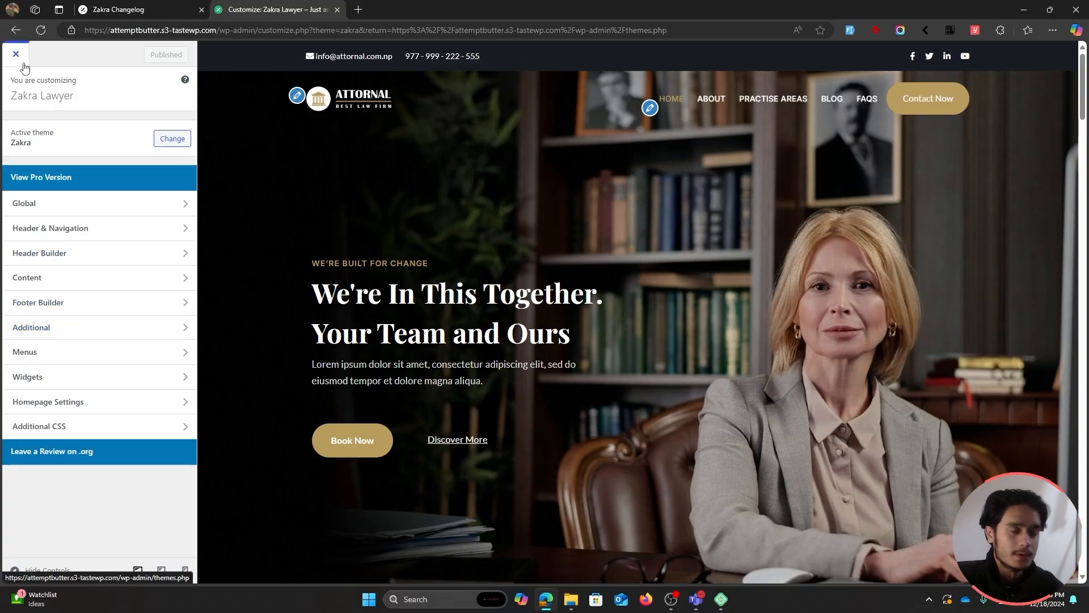
{"action": "left_click", "coordinate": [24, 64]}
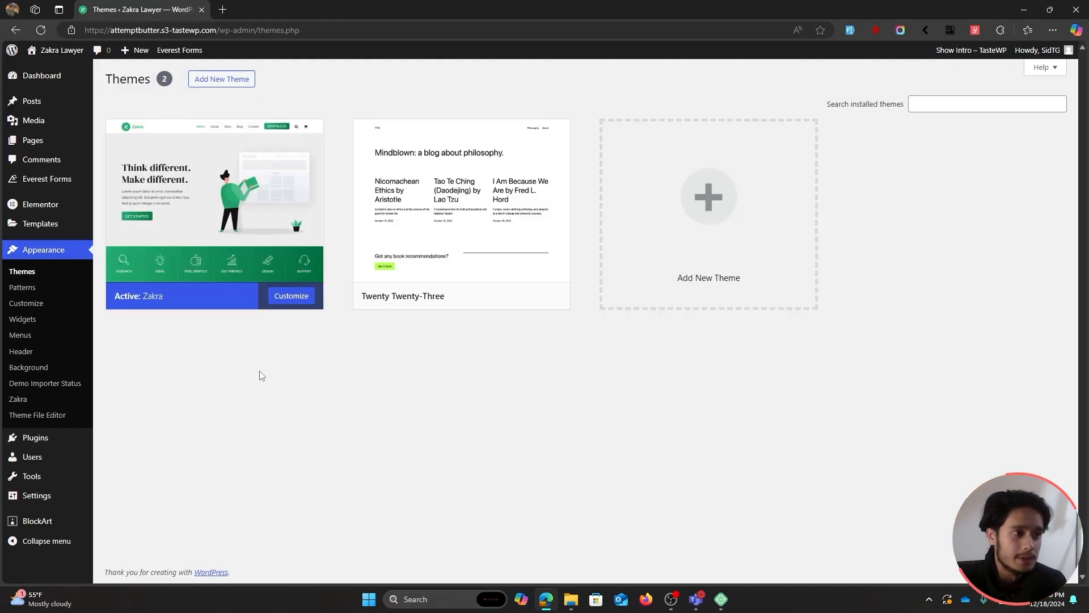
Step: Reopen the Zakra Customizer, glance at the Global options and open the Header Builder
{"action": "left_click", "coordinate": [286, 299]}
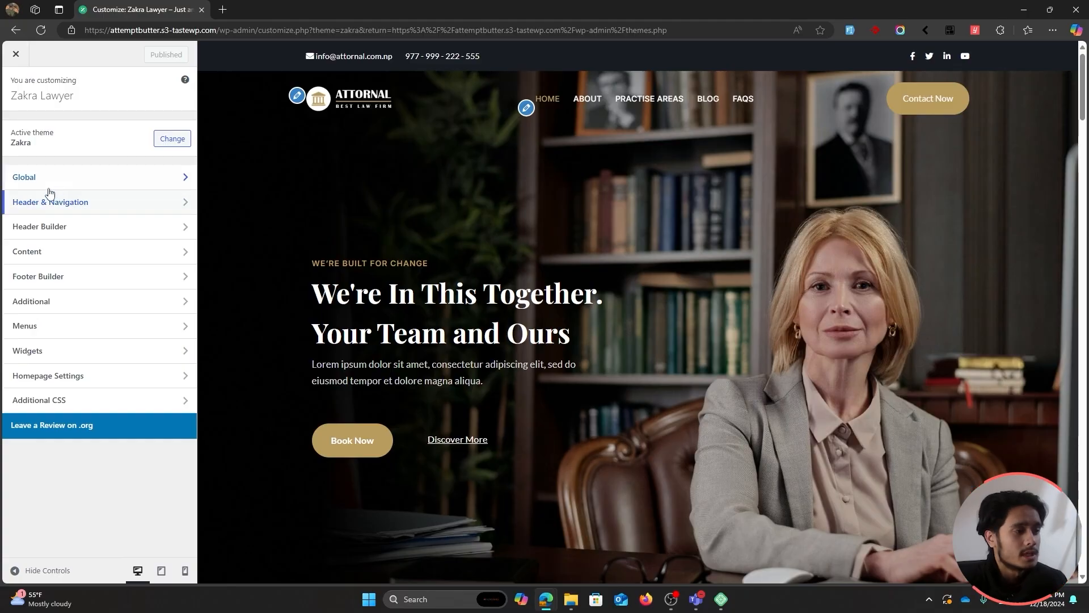
{"action": "left_click", "coordinate": [79, 178]}
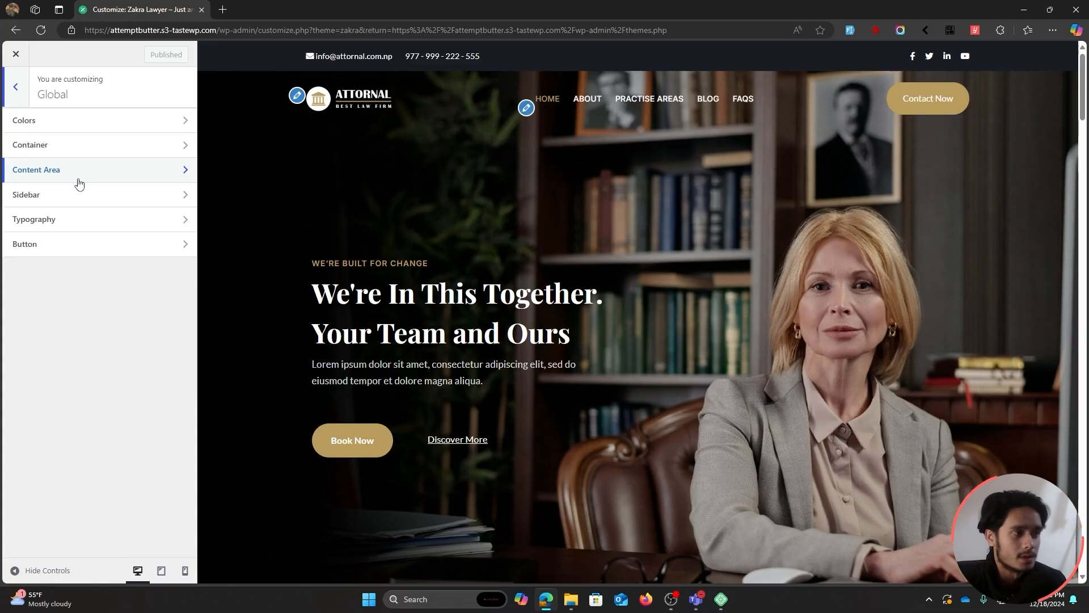
{"action": "left_click", "coordinate": [16, 87]}
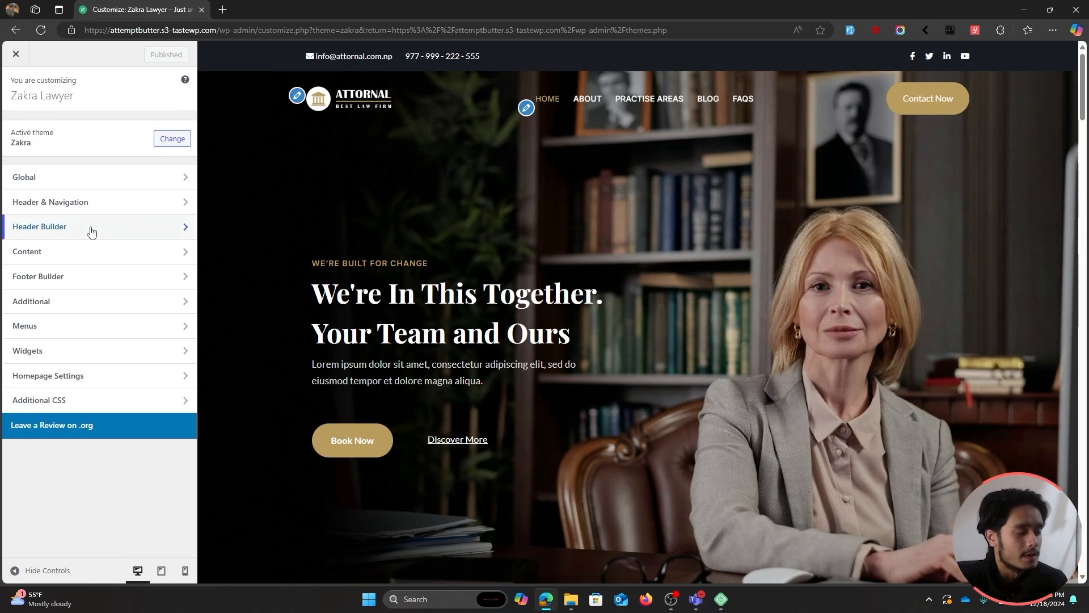
{"action": "left_click", "coordinate": [90, 227]}
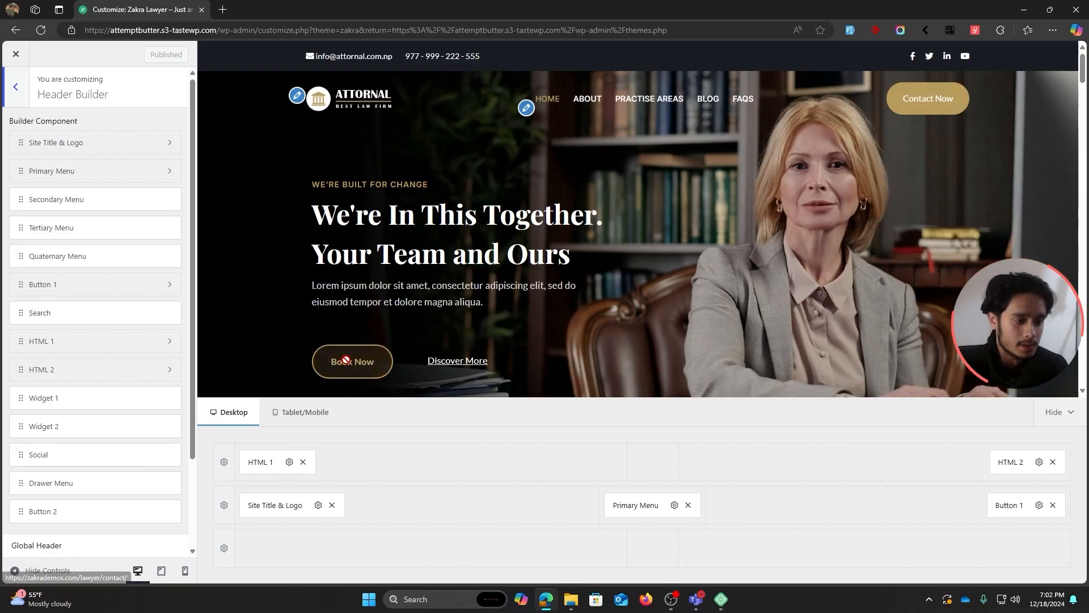
Step: Move HTML 1 to the centre of the top header row, and remove and re-add Site Title & Logo in the middle row
{"action": "left_click_drag", "start_coordinate": [263, 461], "coordinate": [651, 467]}
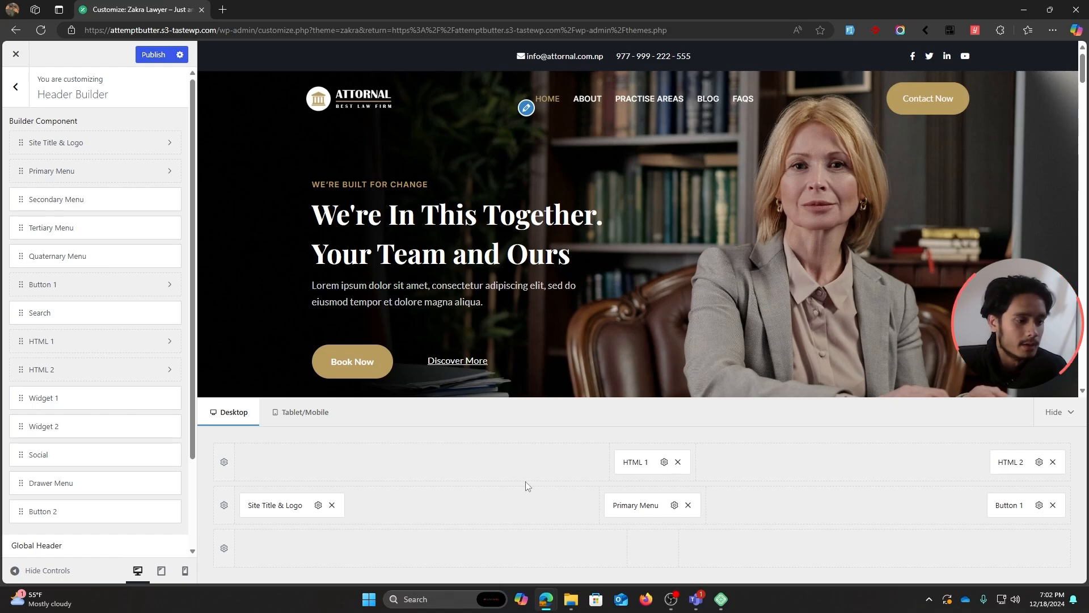
{"action": "left_click", "coordinate": [332, 505]}
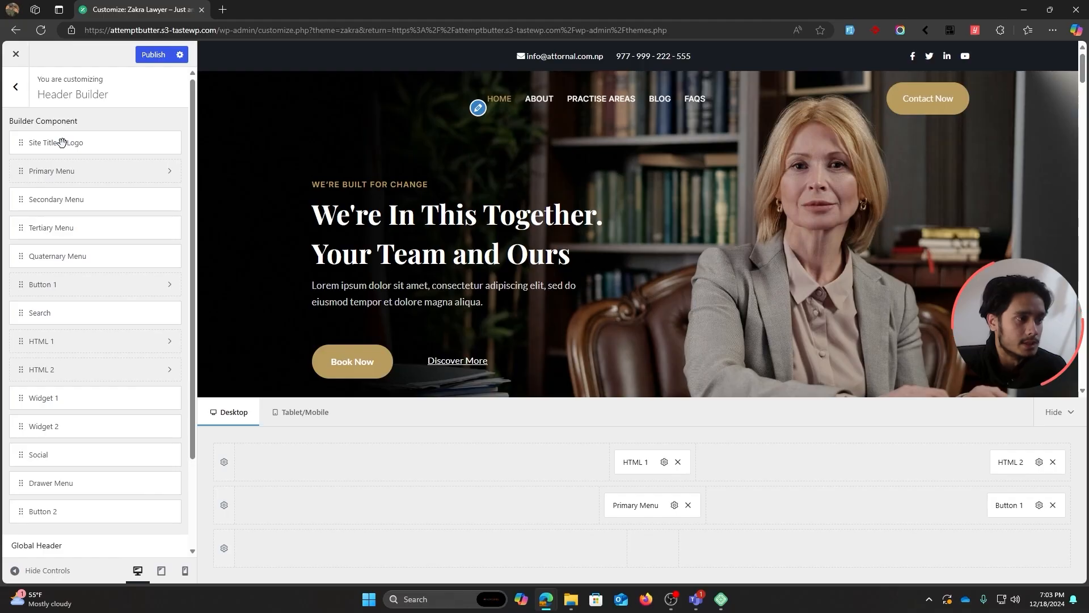
{"action": "left_click_drag", "start_coordinate": [62, 142], "coordinate": [212, 347]}
{"action": "left_click_drag", "start_coordinate": [237, 457], "coordinate": [269, 506]}
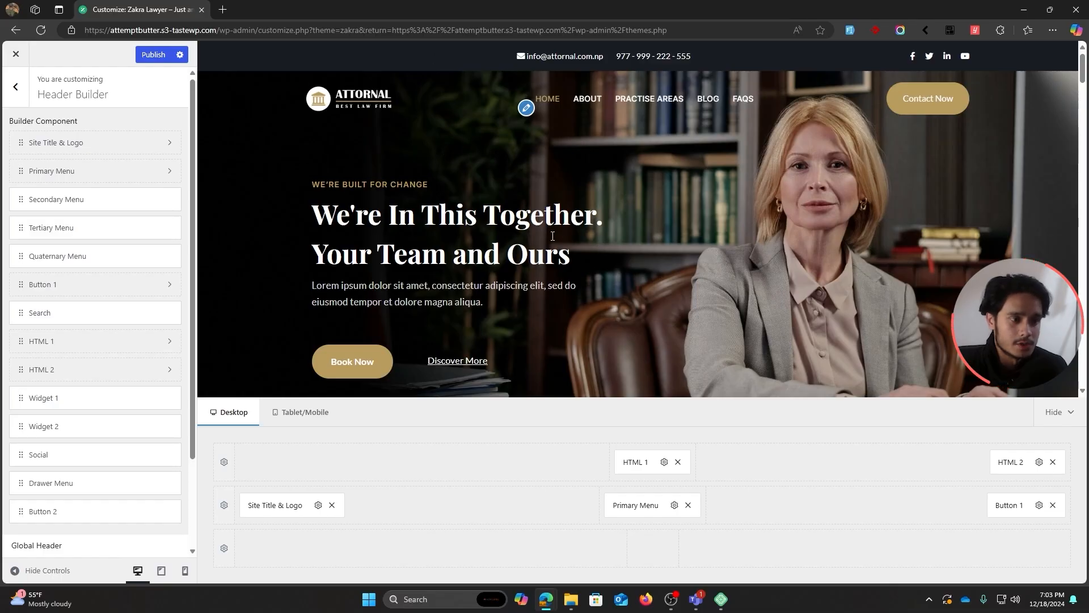
Step: Move Site Title & Logo to the left area of the top header row and Primary Menu to the left area of the middle row
{"action": "left_click_drag", "start_coordinate": [284, 506], "coordinate": [281, 462]}
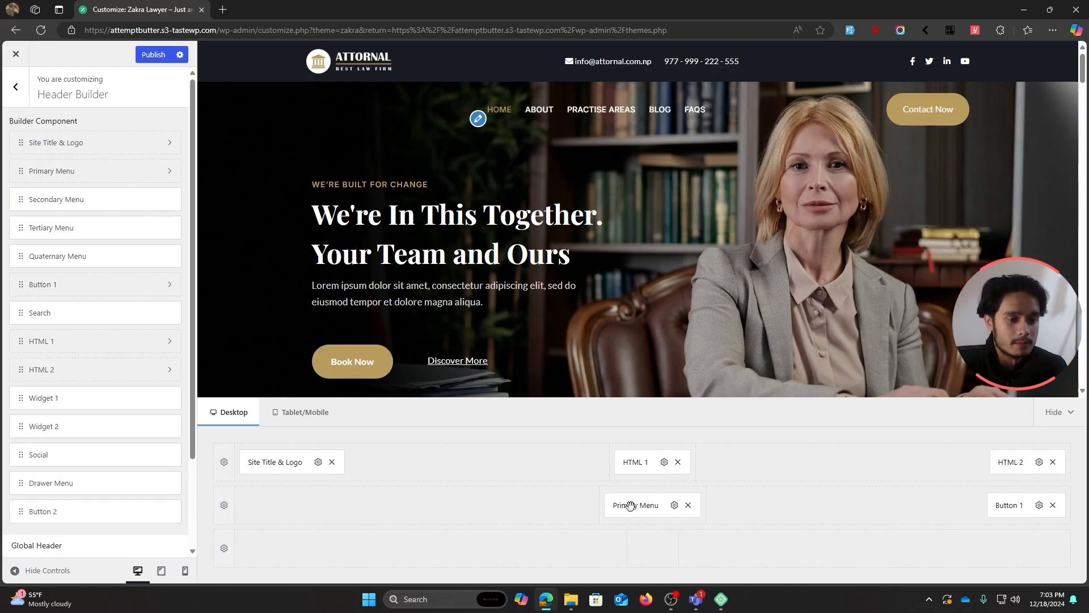
{"action": "left_click_drag", "start_coordinate": [626, 503], "coordinate": [281, 505]}
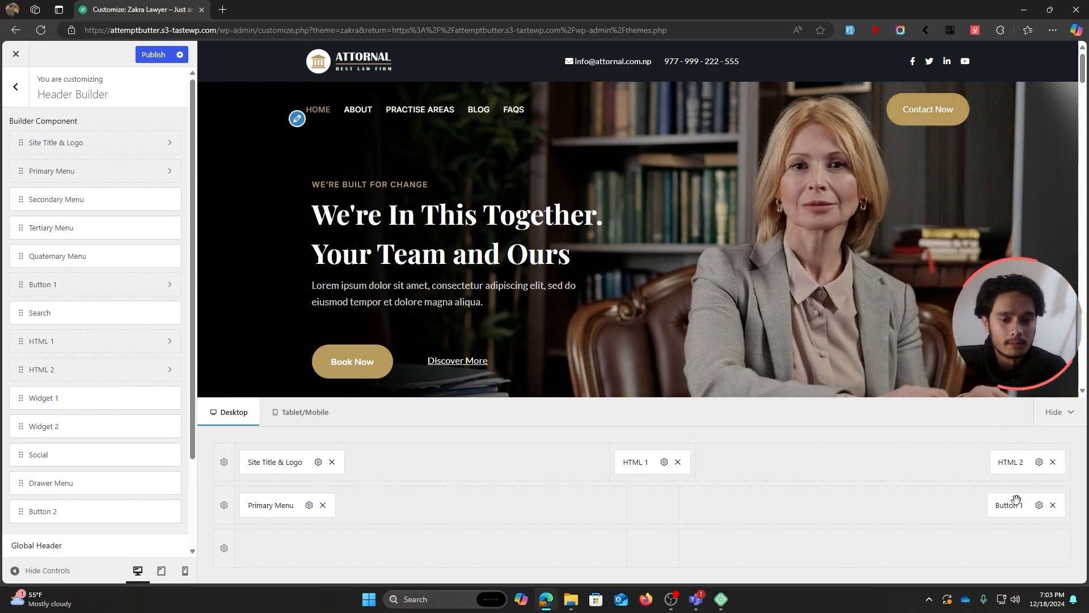
Step: Try Button 1 in the centre of the middle header row and move it back to the right area
{"action": "left_click_drag", "start_coordinate": [1016, 499], "coordinate": [644, 506]}
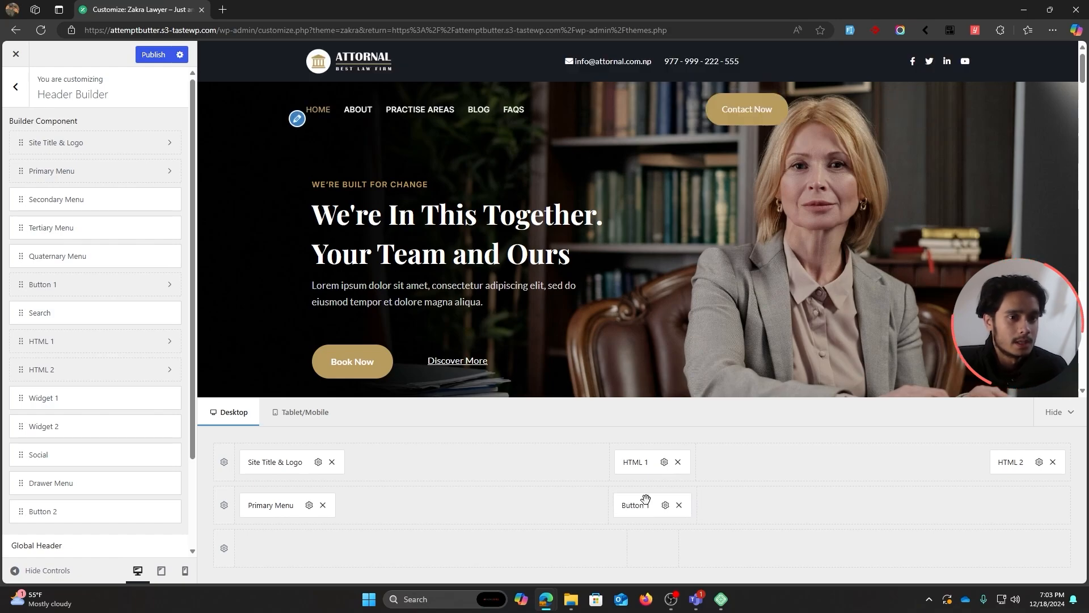
{"action": "left_click_drag", "start_coordinate": [630, 505], "coordinate": [1020, 505]}
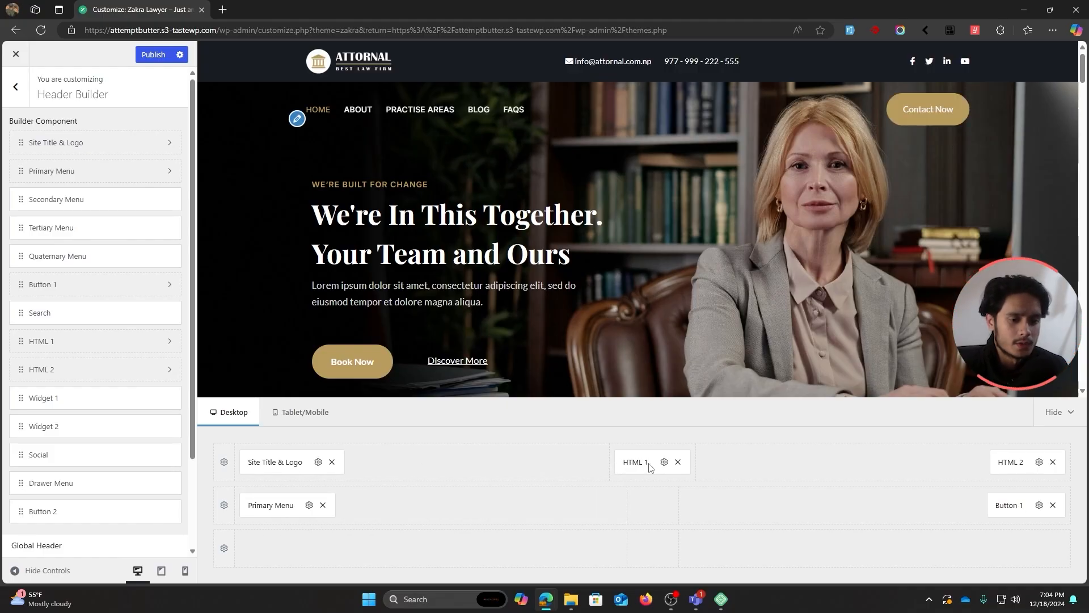
Step: Try HTML 1 in the bottom header row, and place it beside HTML 2 in the right area of the top row
{"action": "left_click_drag", "start_coordinate": [636, 461], "coordinate": [311, 549]}
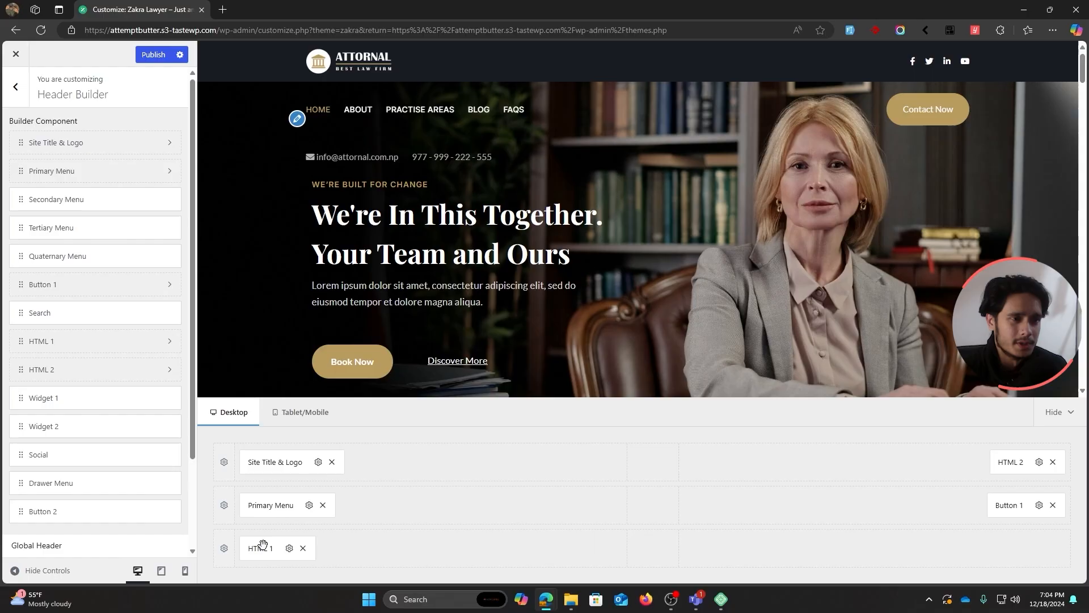
{"action": "left_click_drag", "start_coordinate": [263, 545], "coordinate": [935, 461]}
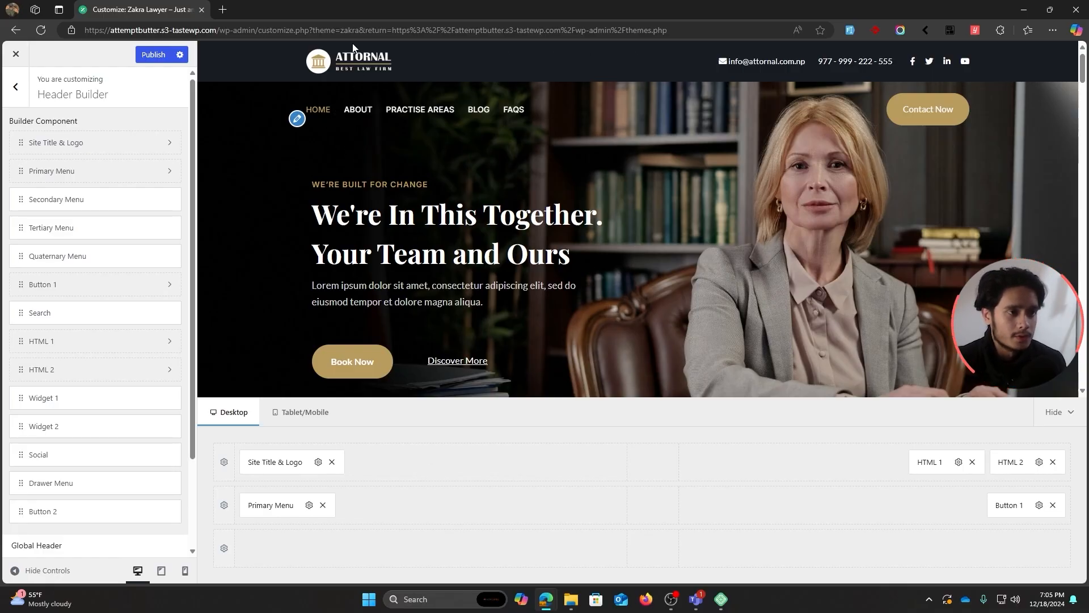
Step: Open the Site Title & Logo settings and review the site title, tagline, site icon and logo options
{"action": "left_click", "coordinate": [319, 462]}
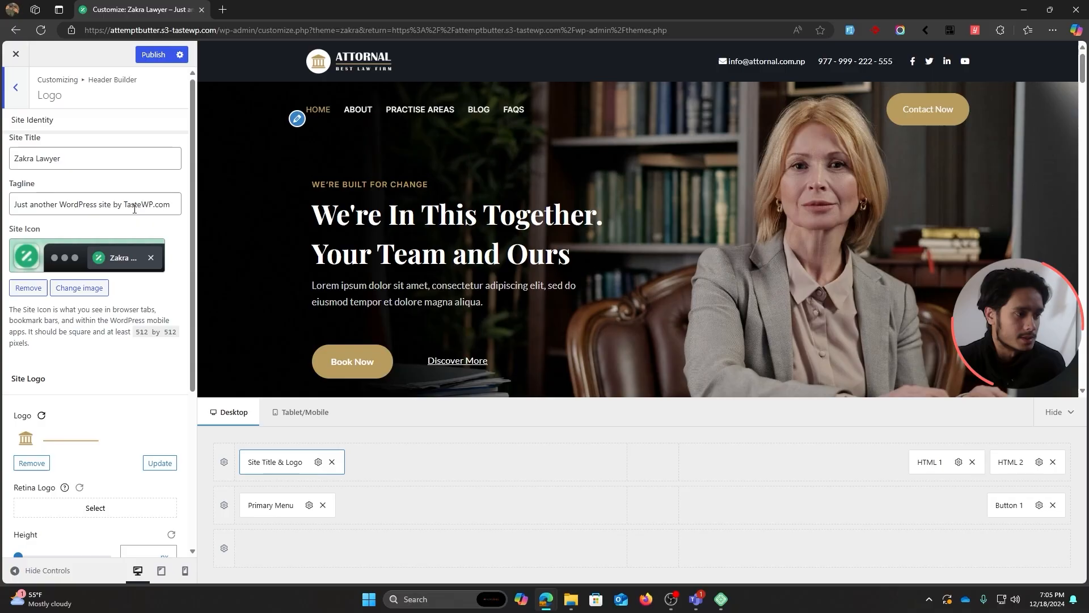
{"action": "left_click", "coordinate": [91, 156]}
{"action": "key", "text": "ctrl+a"}
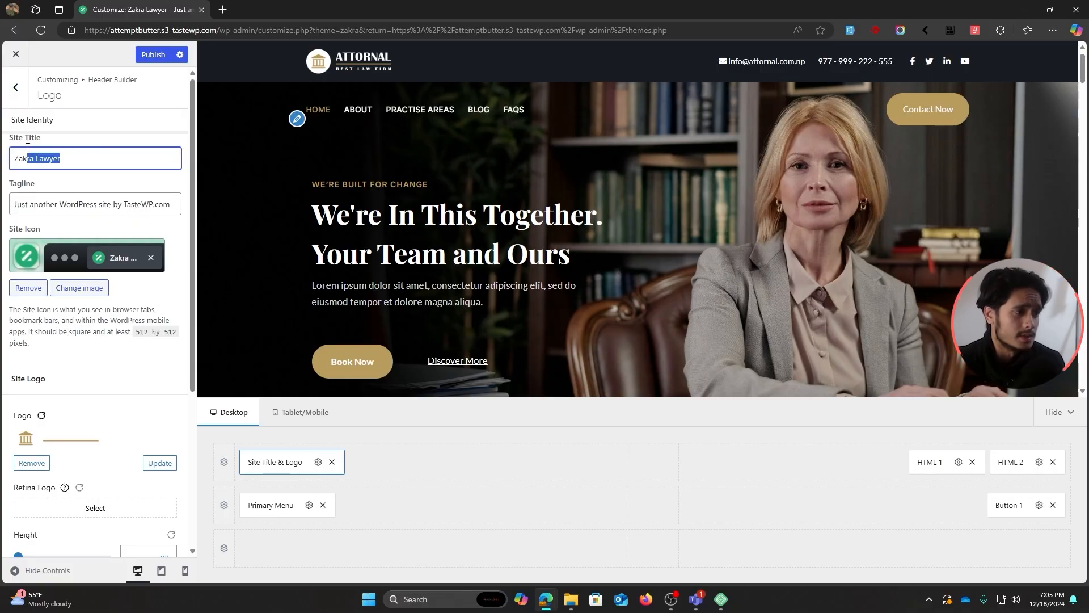
{"action": "key", "text": "End"}
{"action": "left_click", "coordinate": [168, 203]}
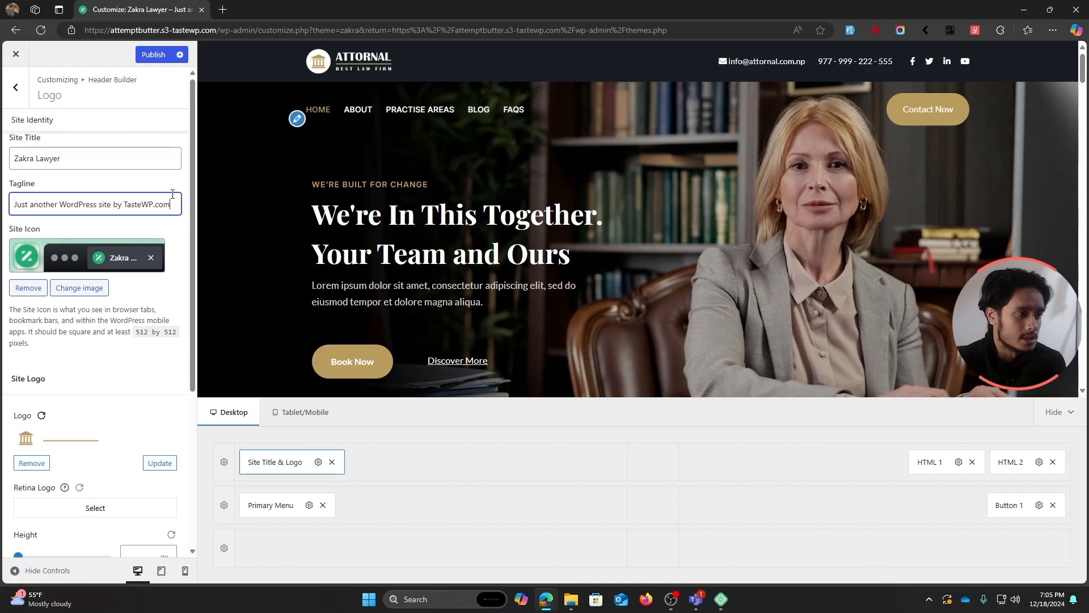
{"action": "scroll", "coordinate": [173, 193], "scroll_direction": "down", "scroll_amount": 1}
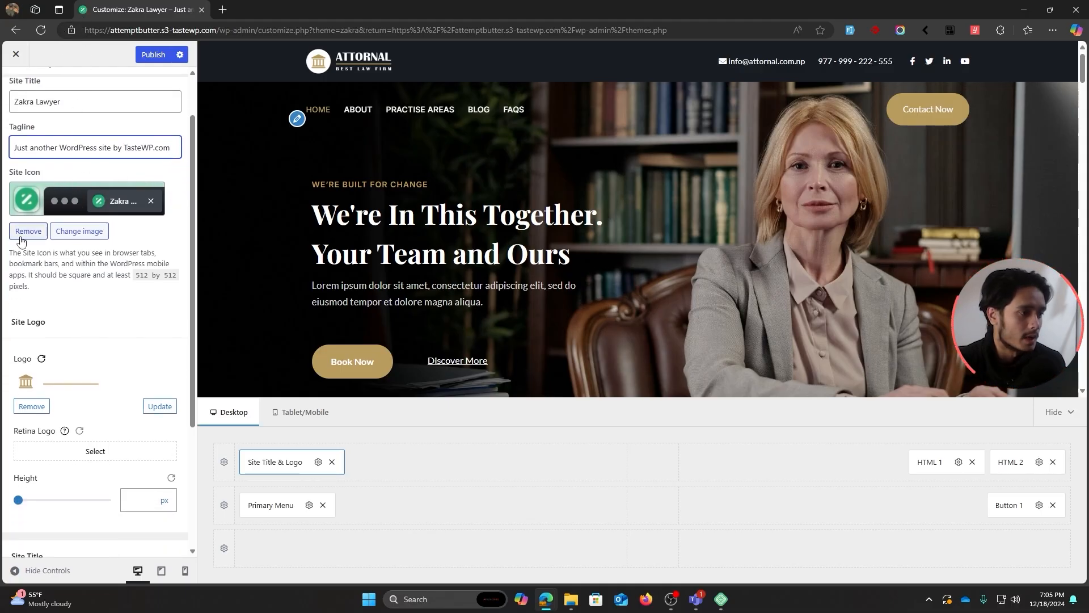
{"action": "scroll", "coordinate": [143, 250], "scroll_direction": "down", "scroll_amount": 2}
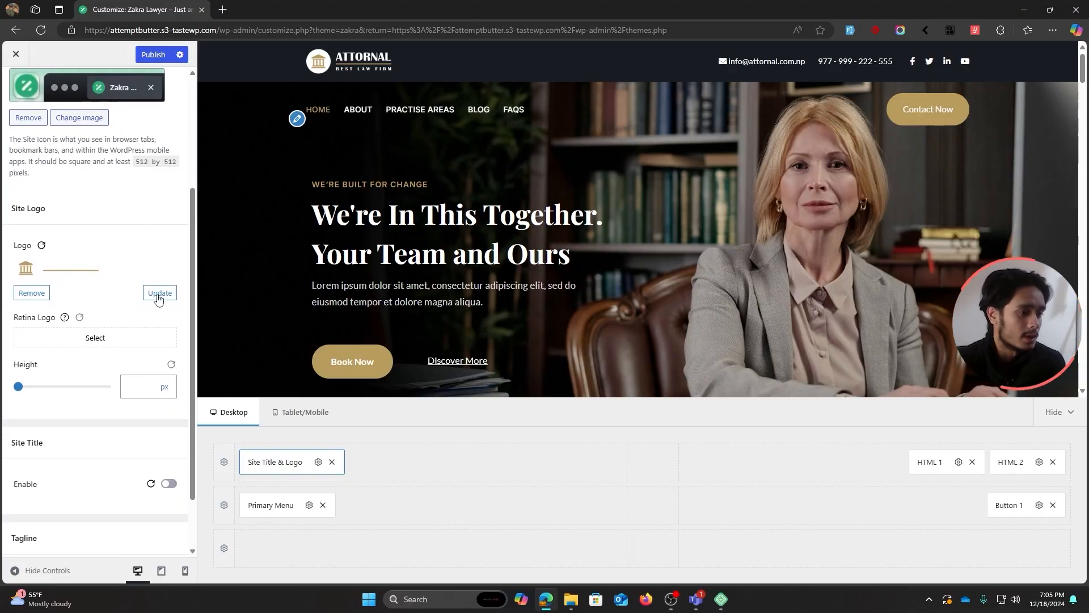
Step: Try to replace the site logo with com-l2.png from the media library, cropping the image
{"action": "left_click", "coordinate": [159, 293]}
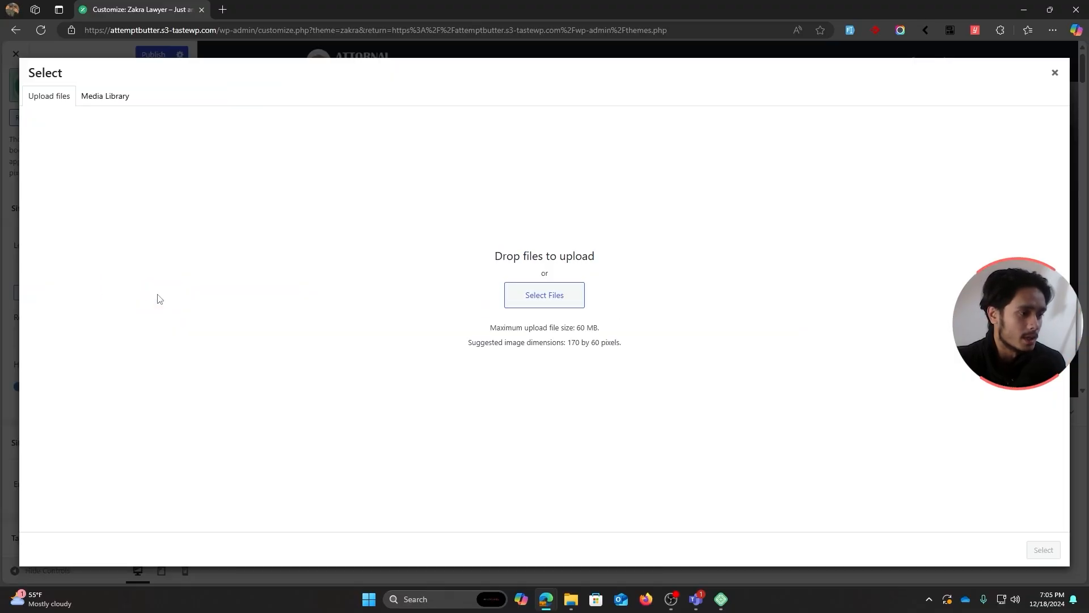
{"action": "left_click", "coordinate": [113, 98]}
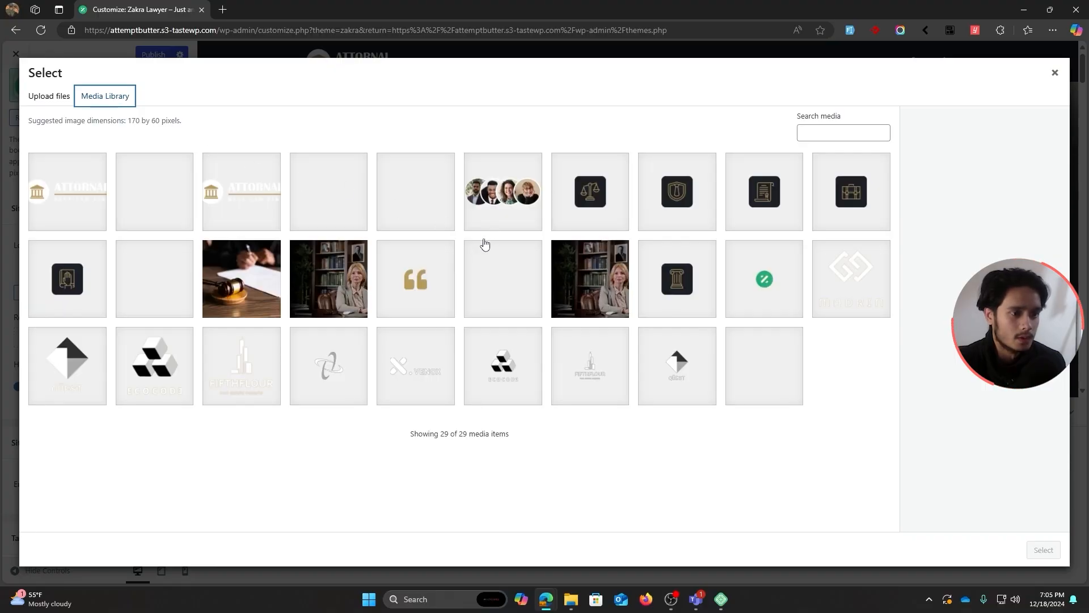
{"action": "left_click", "coordinate": [431, 377]}
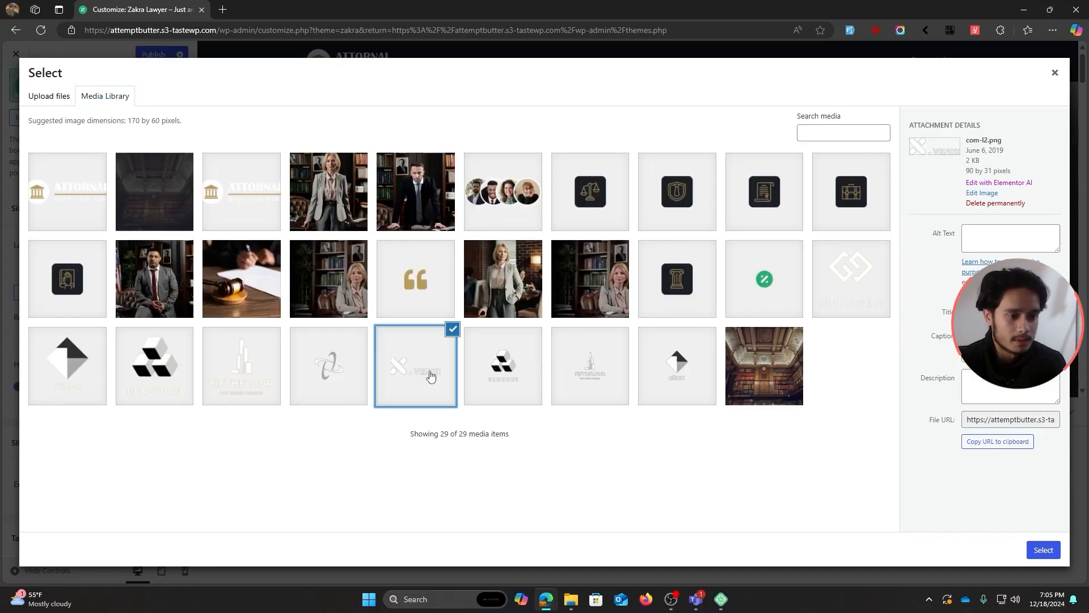
{"action": "left_click", "coordinate": [1042, 549]}
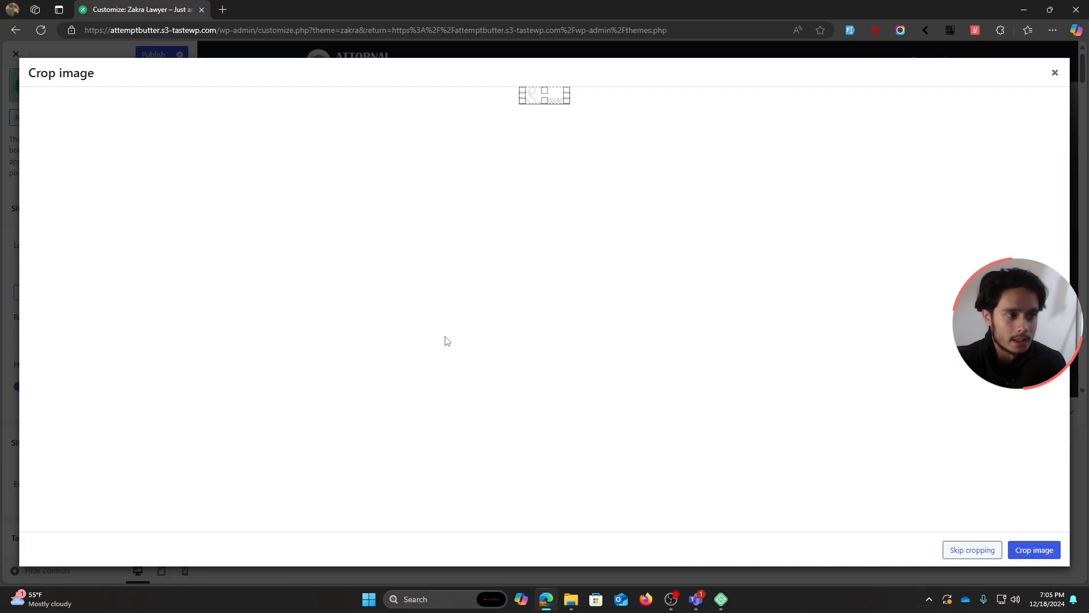
{"action": "left_click", "coordinate": [1036, 552]}
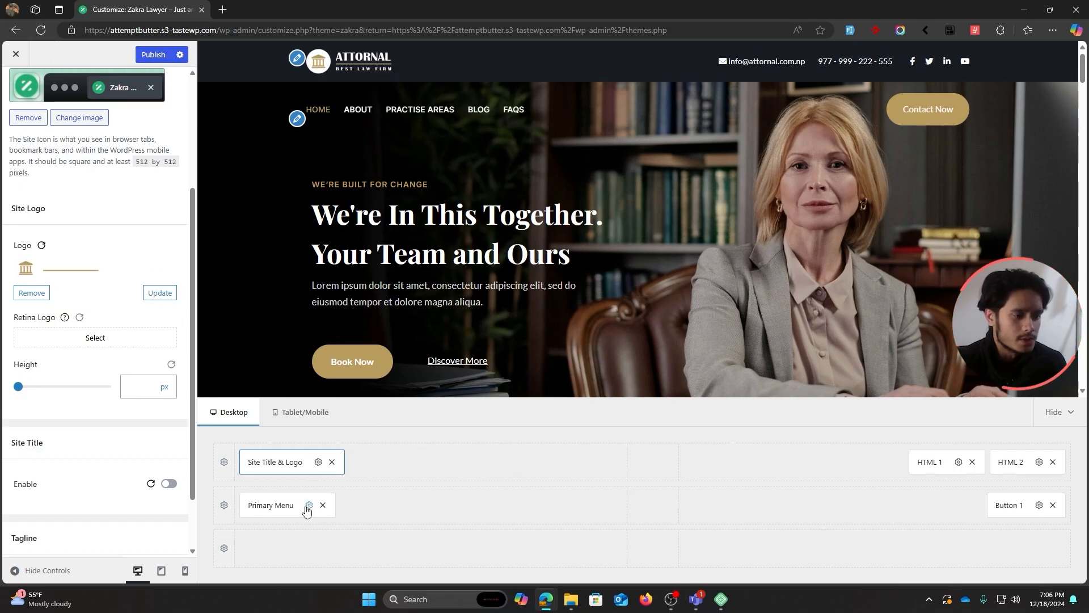
Step: Open the Primary Menu component's settings and review its navigation, style, border and main menu layout options
{"action": "left_click", "coordinate": [310, 507]}
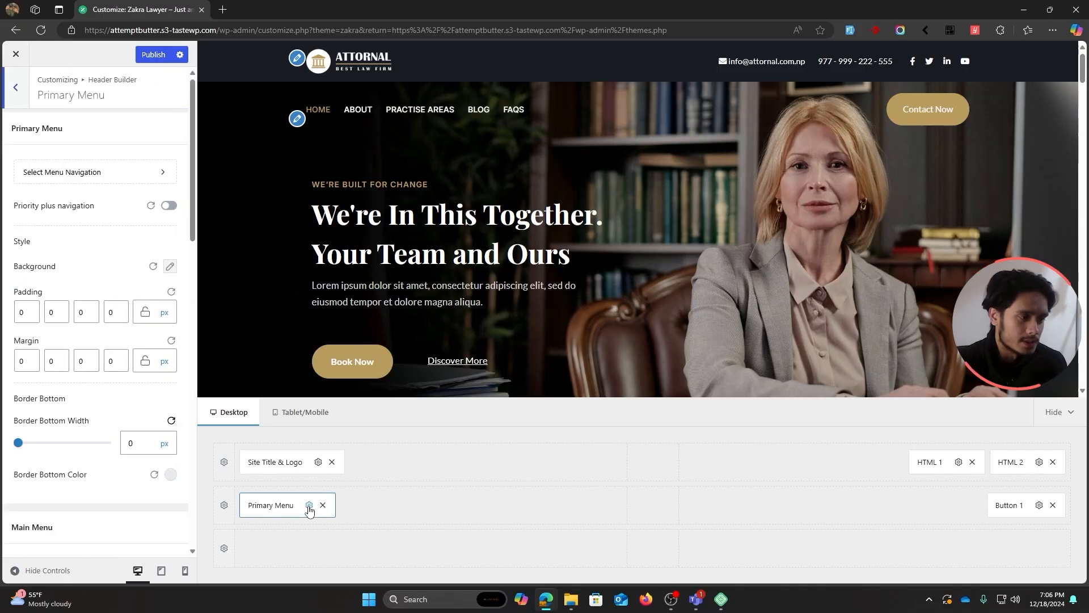
{"action": "scroll", "coordinate": [86, 266], "scroll_direction": "down", "scroll_amount": 5}
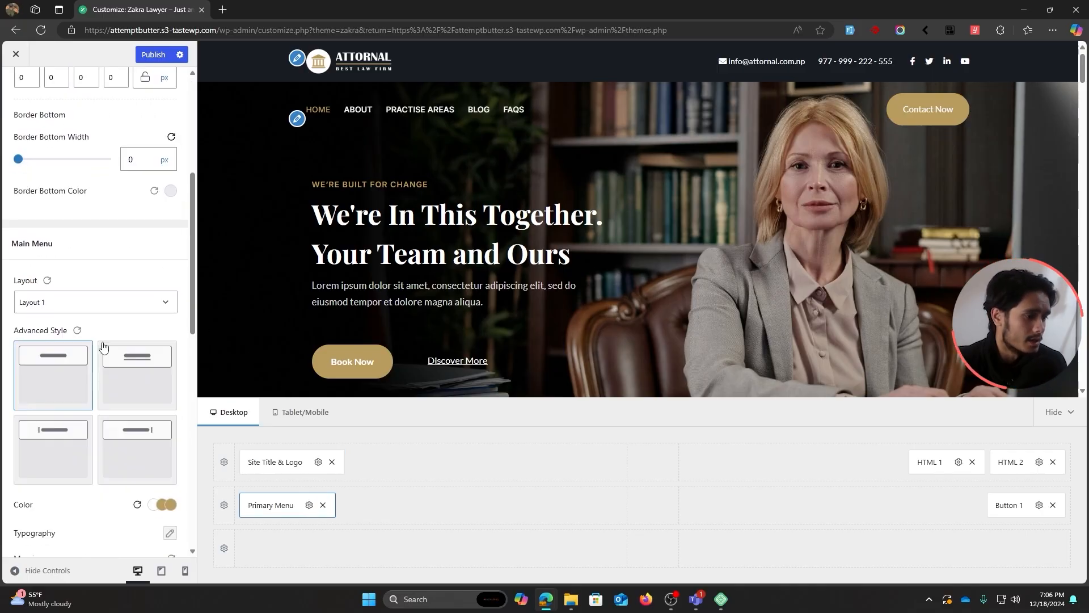
{"action": "left_click", "coordinate": [142, 373]}
{"action": "scroll", "coordinate": [99, 248], "scroll_direction": "up", "scroll_amount": 5}
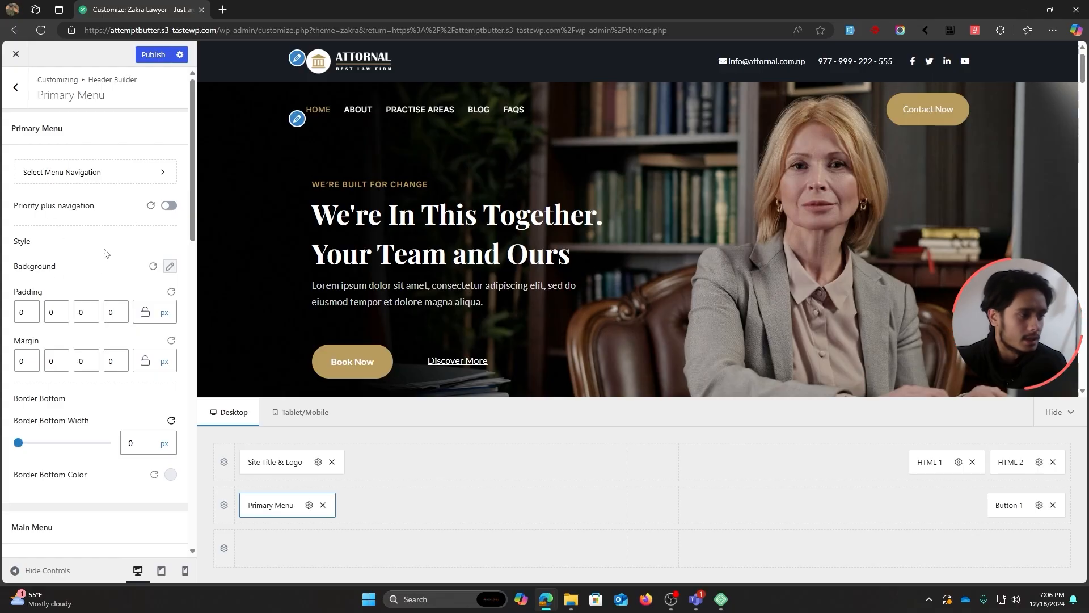
{"action": "scroll", "coordinate": [105, 253], "scroll_direction": "down", "scroll_amount": 7}
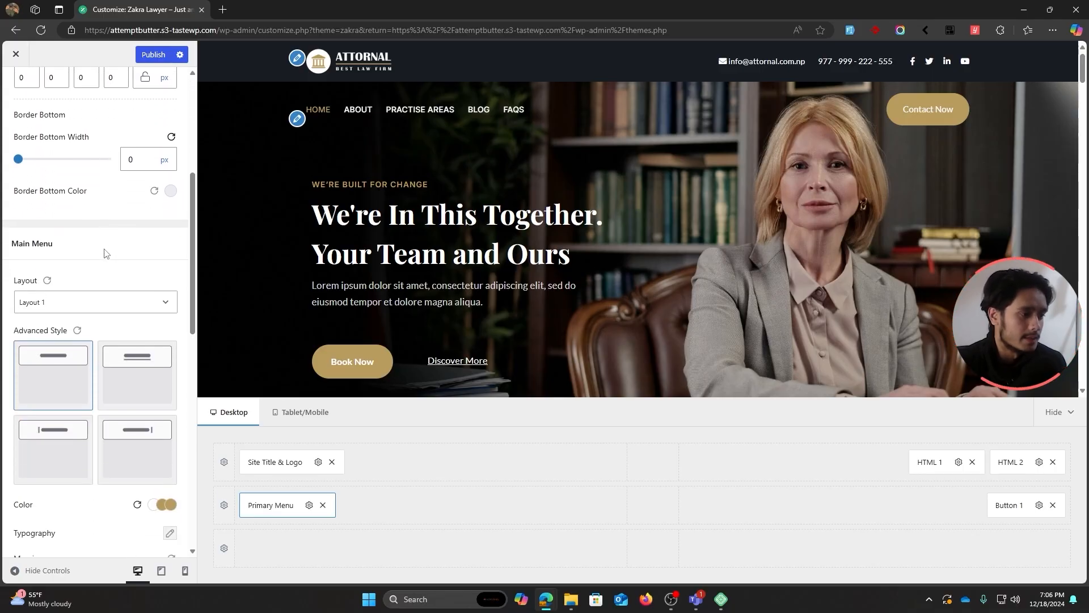
{"action": "scroll", "coordinate": [104, 253], "scroll_direction": "down", "scroll_amount": 1}
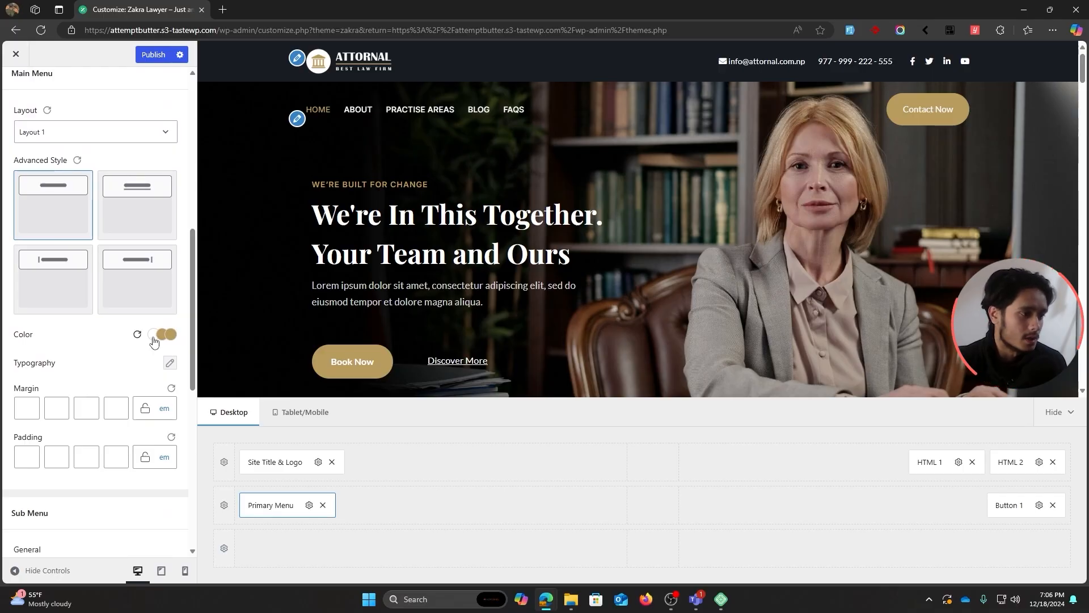
Step: Try Poppins as the main menu's font family, and set it to Open Sans
{"action": "left_click", "coordinate": [170, 363]}
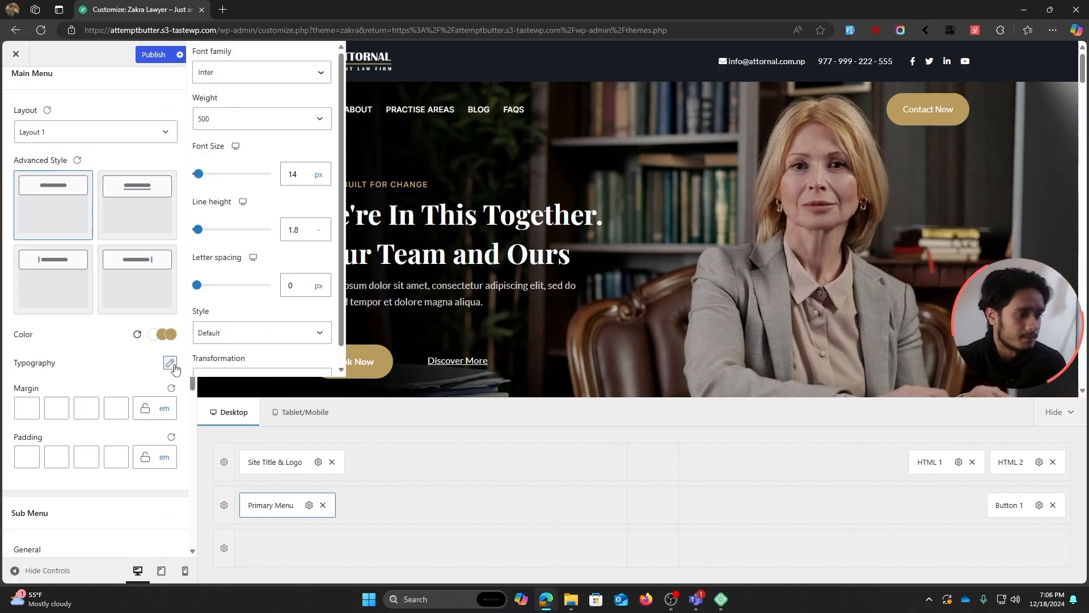
{"action": "left_click", "coordinate": [235, 73]}
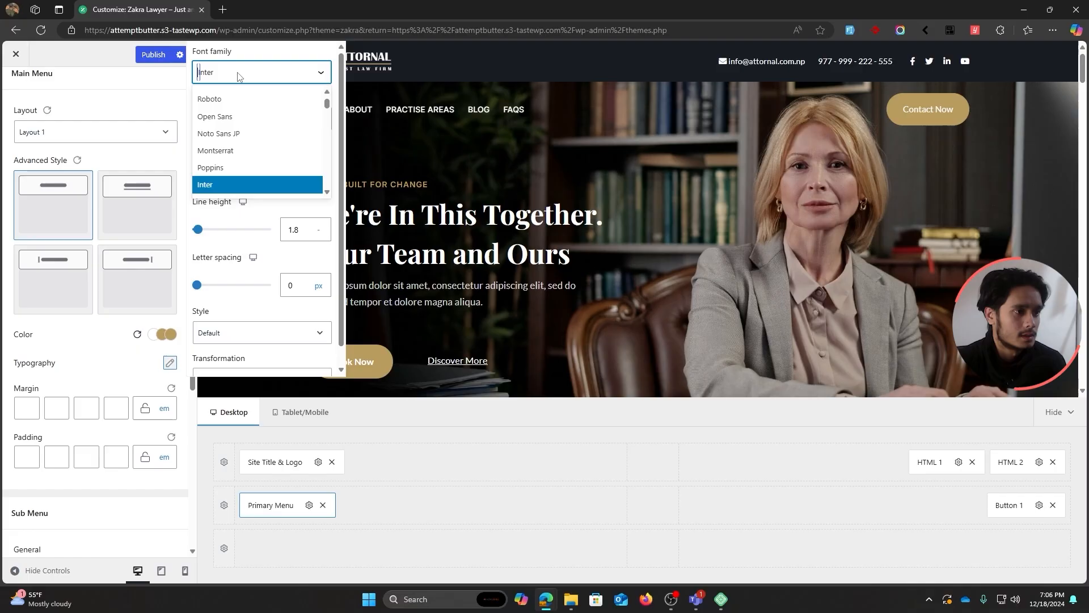
{"action": "left_click", "coordinate": [227, 167]}
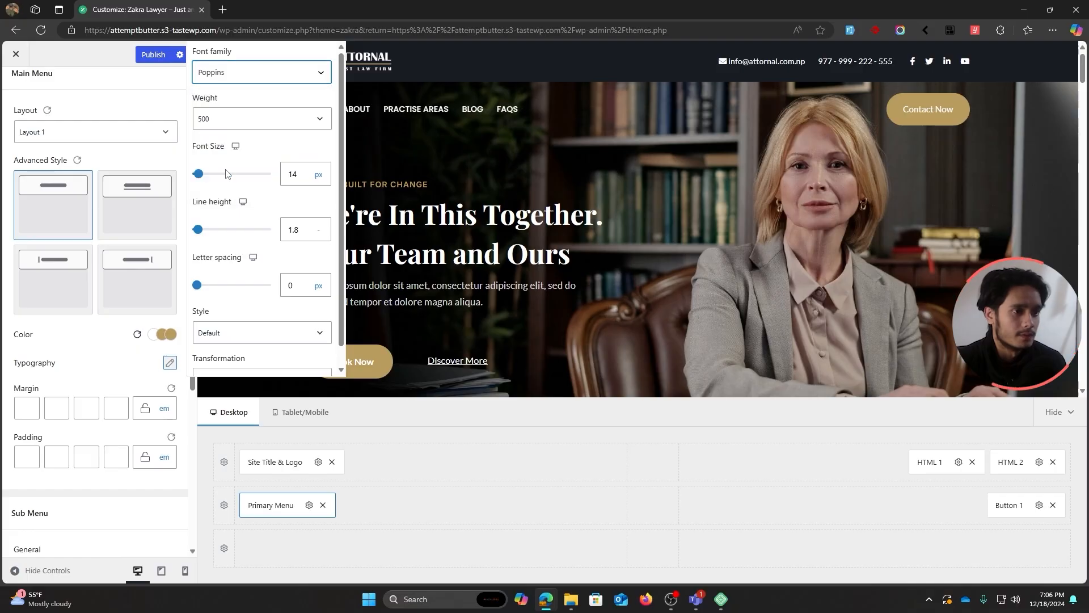
{"action": "left_click", "coordinate": [228, 77]}
{"action": "left_click", "coordinate": [232, 131]}
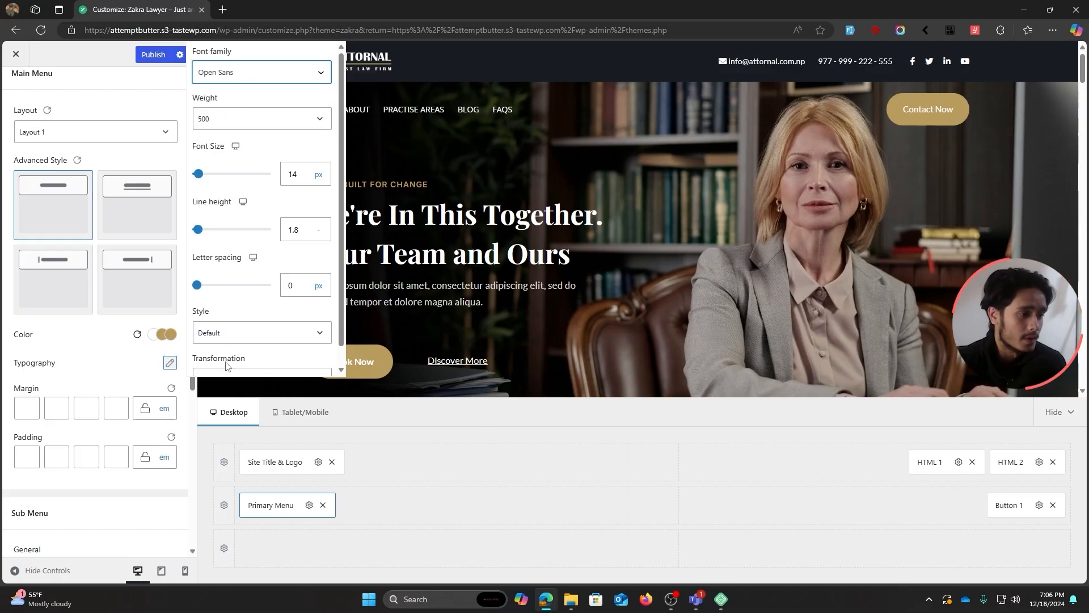
{"action": "left_click", "coordinate": [168, 364]}
{"action": "left_click", "coordinate": [91, 368]}
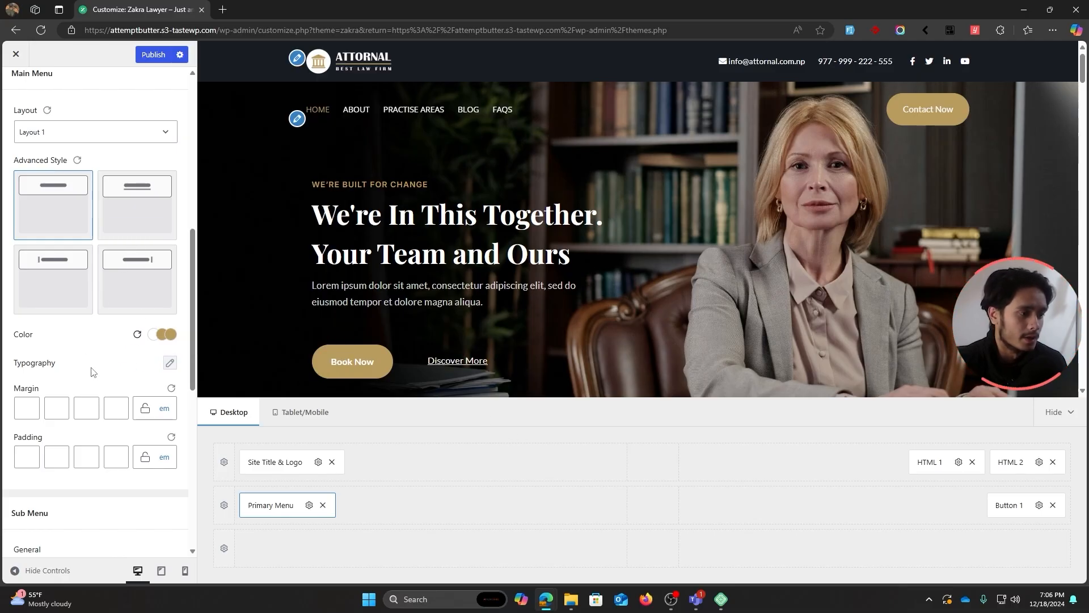
Step: Place Widget 1 in the centre of the middle header row and open its colour and typography settings
{"action": "scroll", "coordinate": [93, 371], "scroll_direction": "up", "scroll_amount": 8}
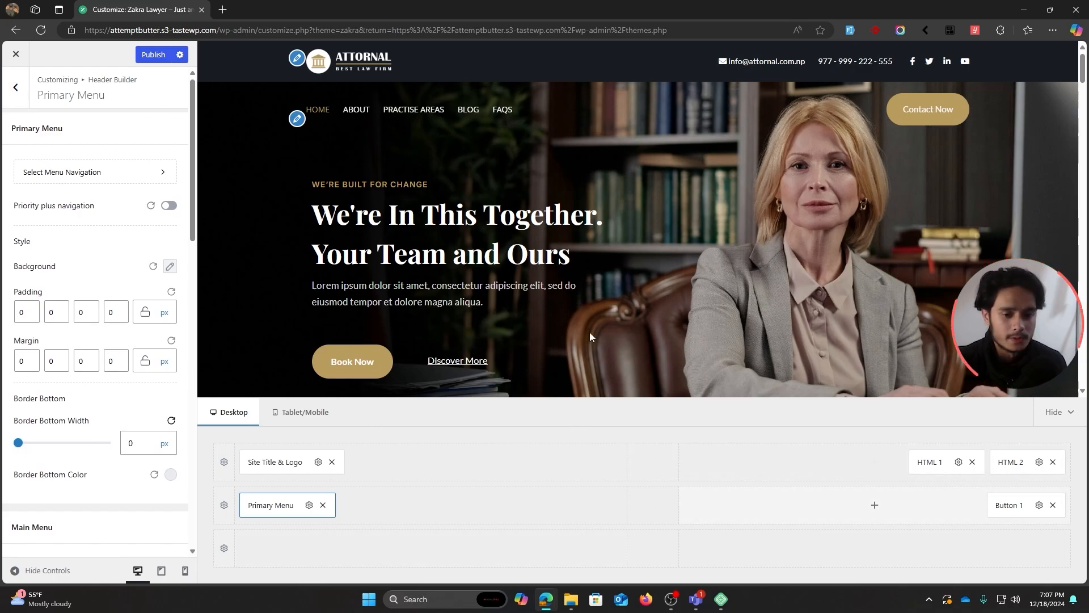
{"action": "left_click", "coordinate": [16, 91]}
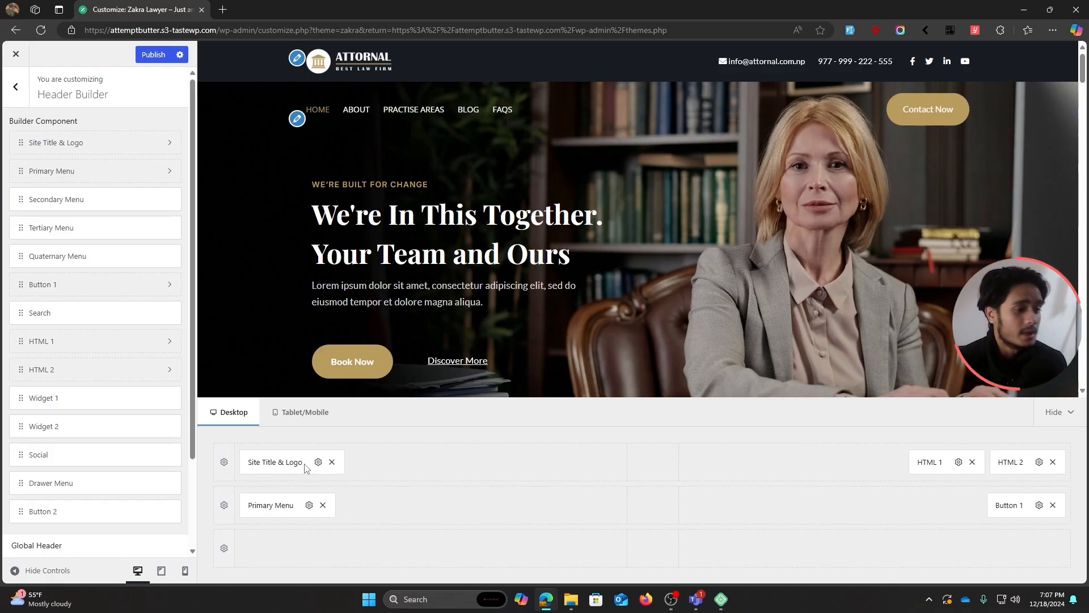
{"action": "left_click_drag", "start_coordinate": [53, 396], "coordinate": [669, 510]}
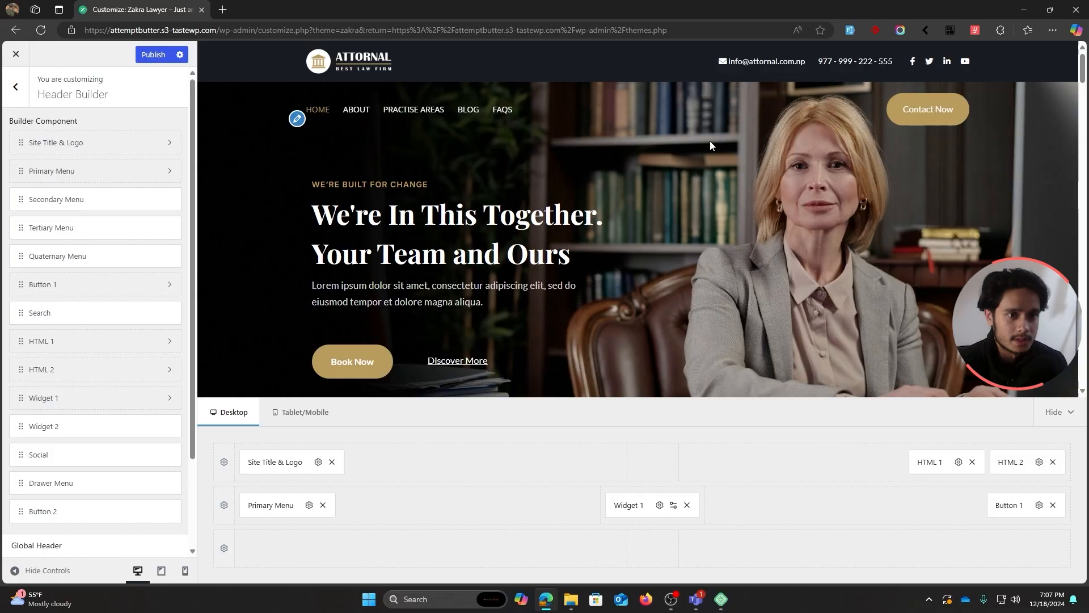
{"action": "left_click", "coordinate": [660, 506]}
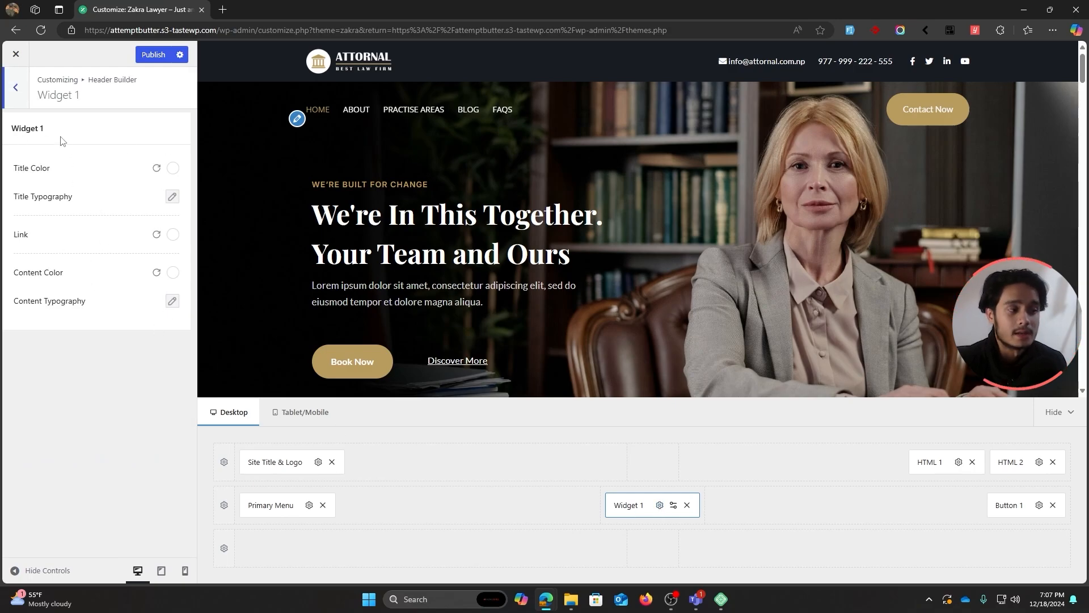
Step: Add a Heading block with the text "Test" to Widget 1's content area
{"action": "left_click", "coordinate": [674, 507]}
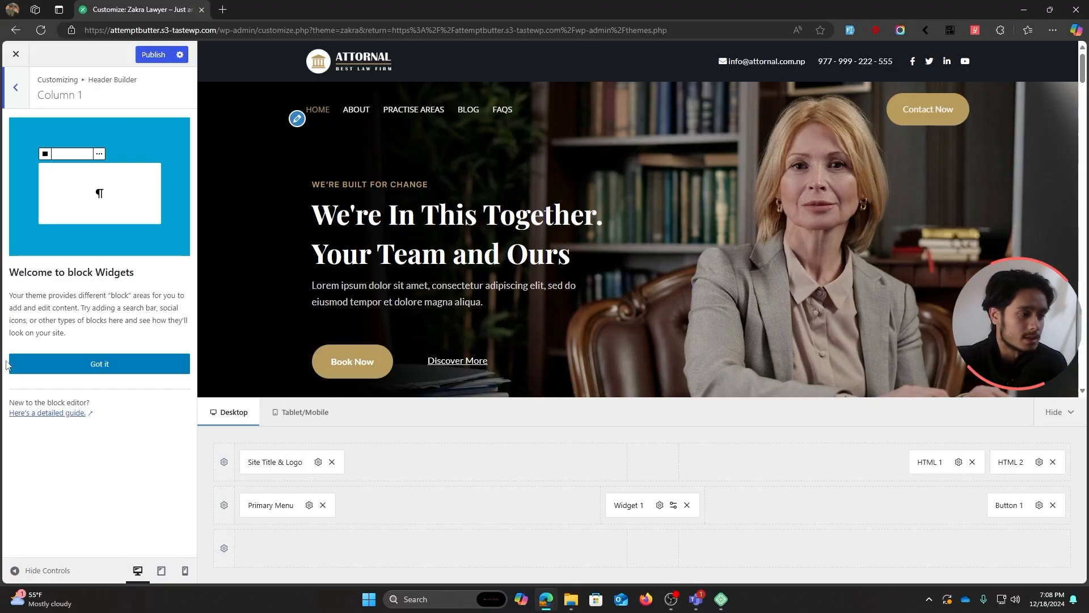
{"action": "left_click", "coordinate": [81, 371]}
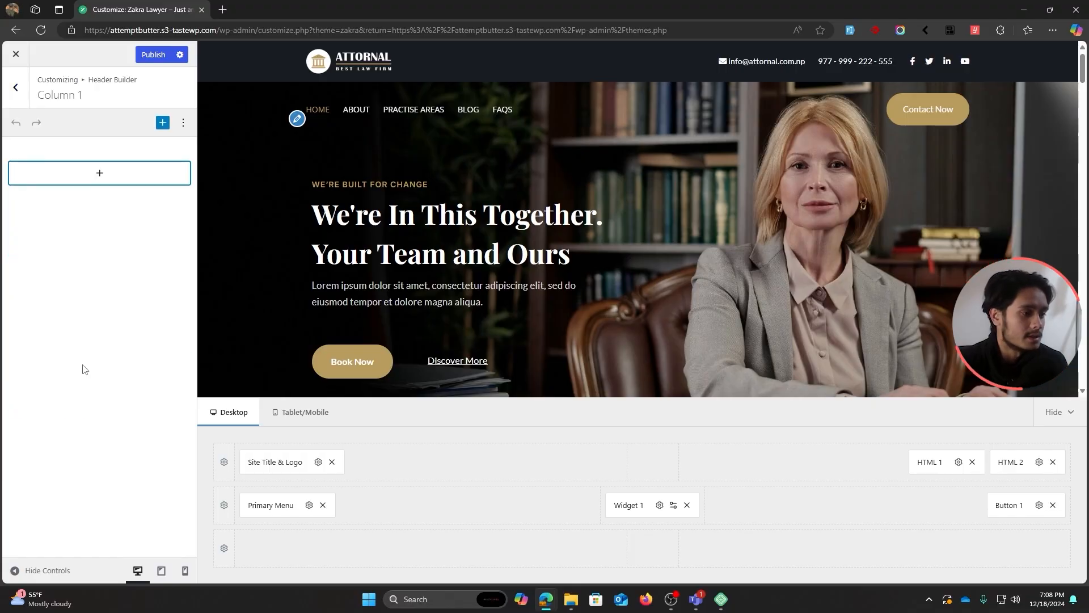
{"action": "left_click", "coordinate": [92, 178]}
{"action": "type", "text": "head"}
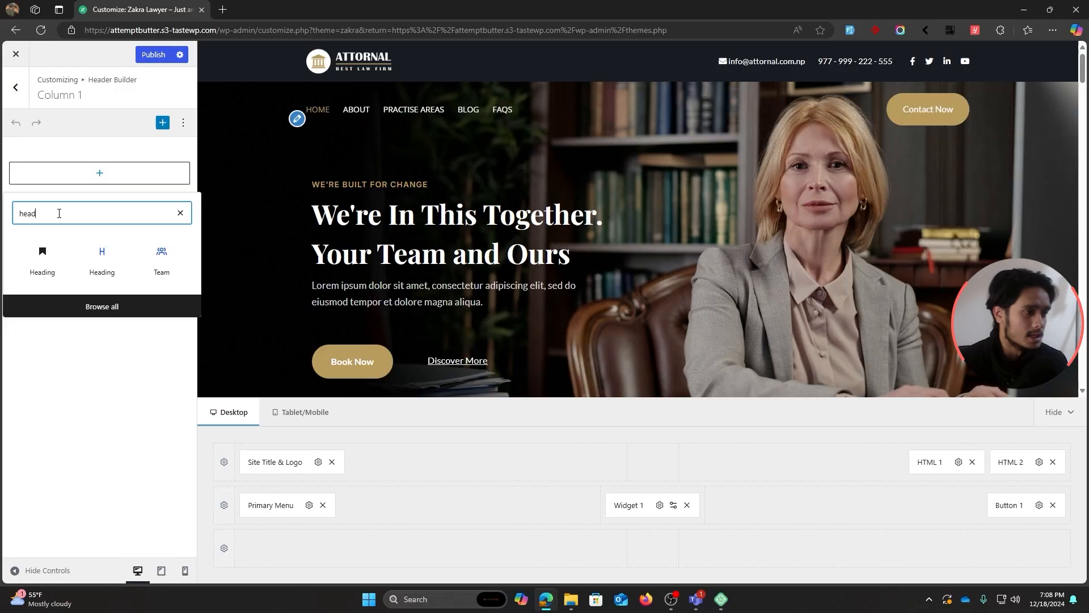
{"action": "left_click", "coordinate": [90, 259]}
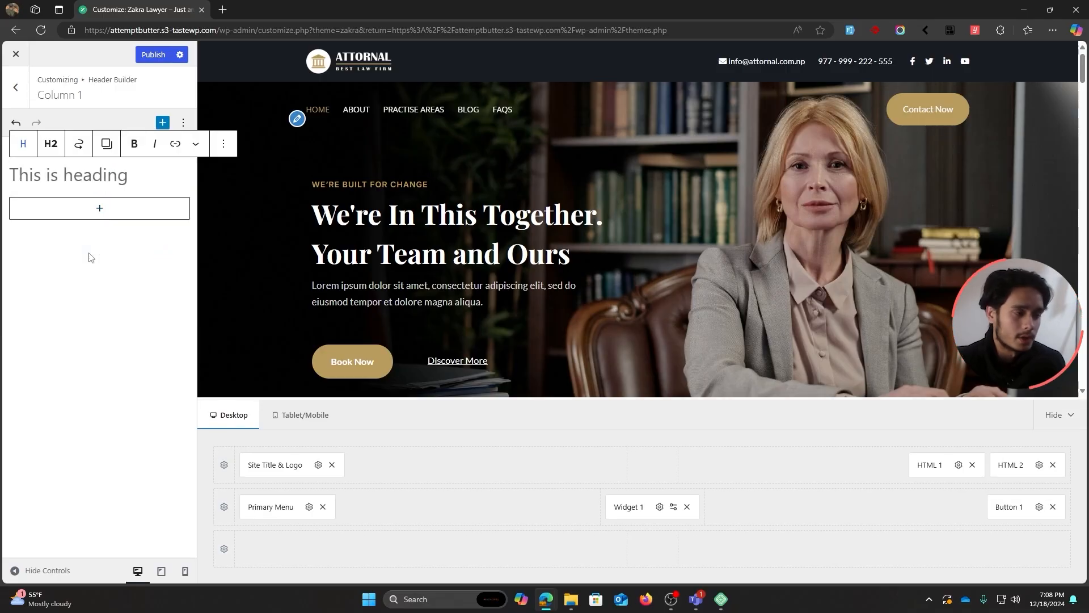
{"action": "type", "text": "Test"}
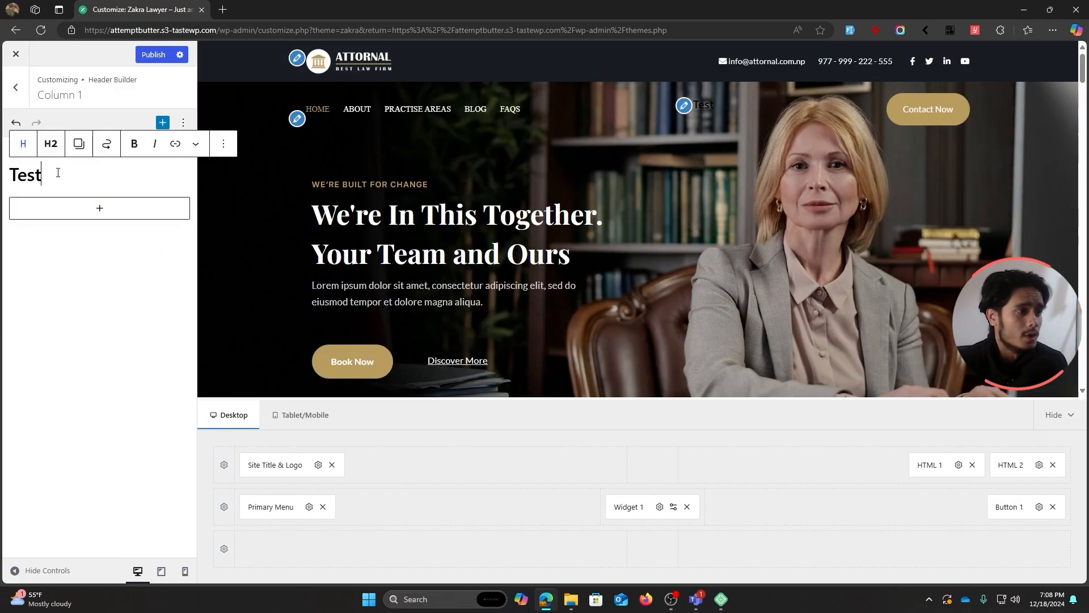
Step: Open the Test heading's block settings and set its normal text color to #ffffff
{"action": "left_click", "coordinate": [223, 144]}
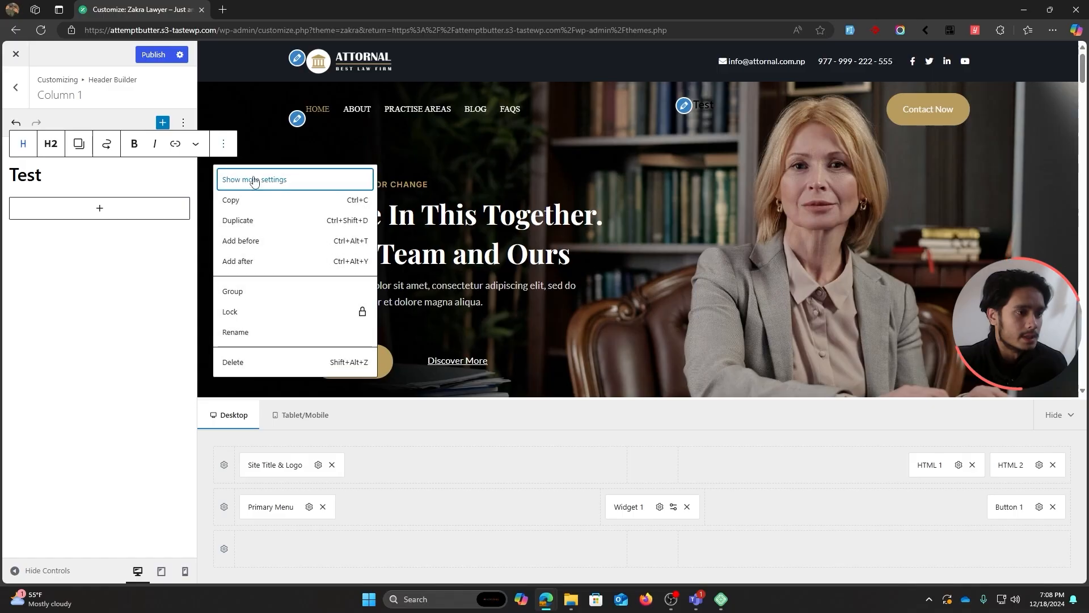
{"action": "left_click", "coordinate": [253, 180]}
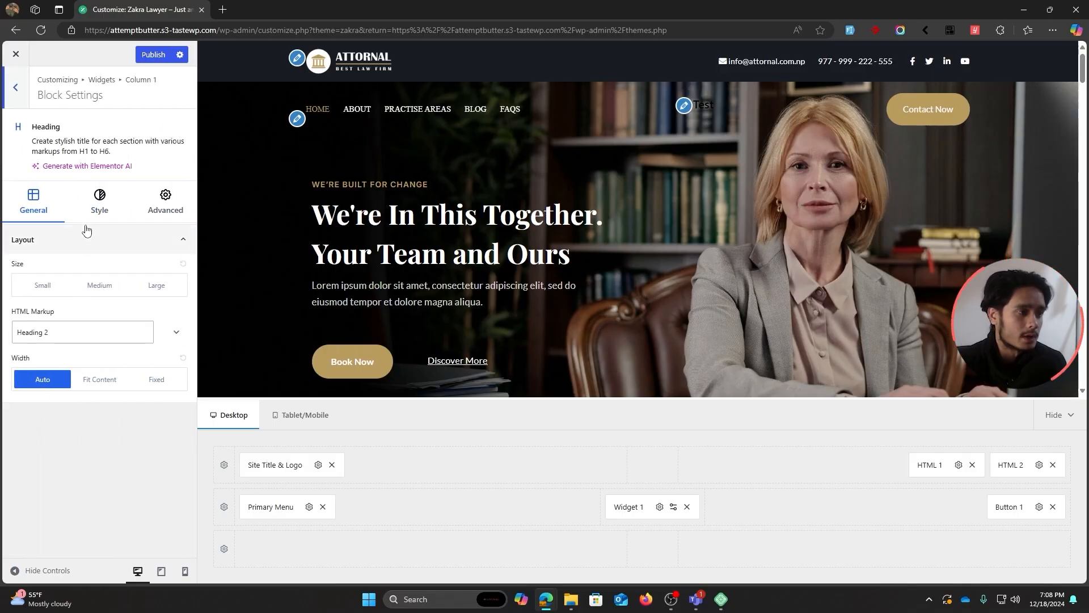
{"action": "left_click", "coordinate": [101, 202]}
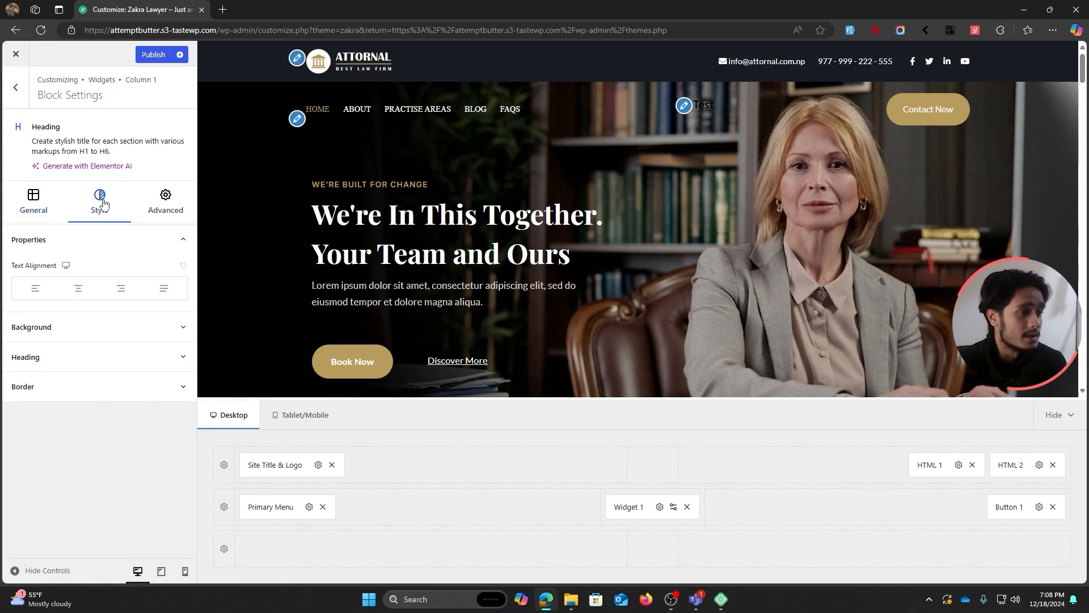
{"action": "left_click", "coordinate": [182, 356]}
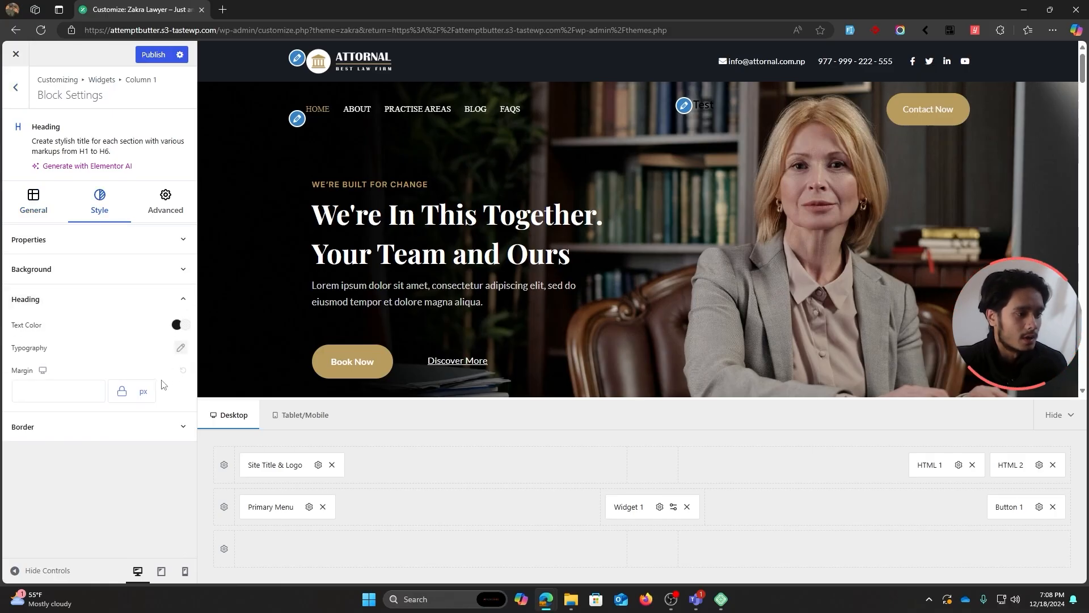
{"action": "left_click", "coordinate": [176, 324]}
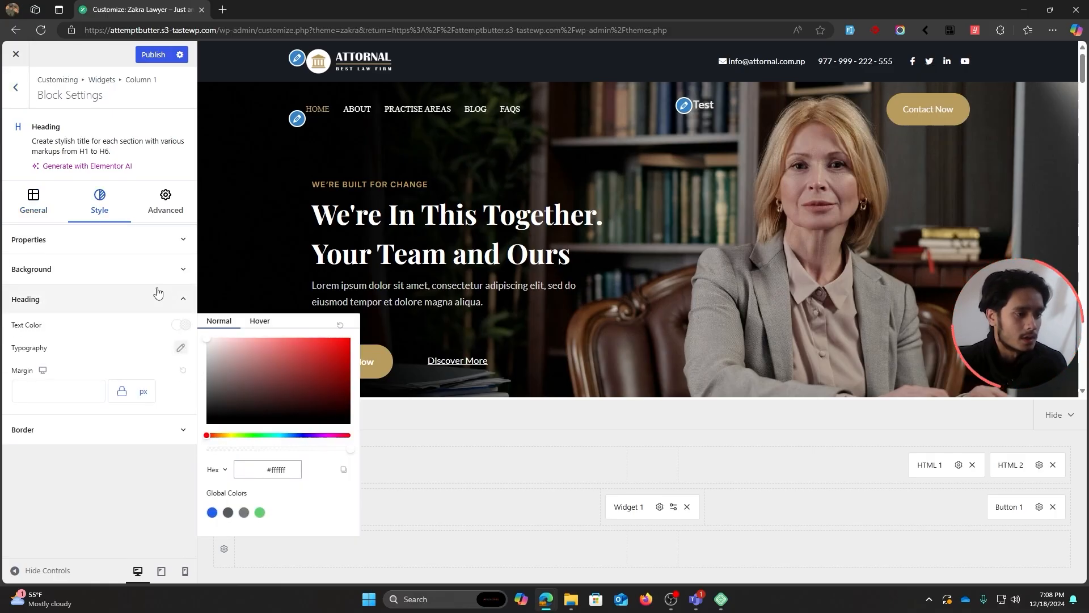
{"action": "left_click", "coordinate": [763, 111]}
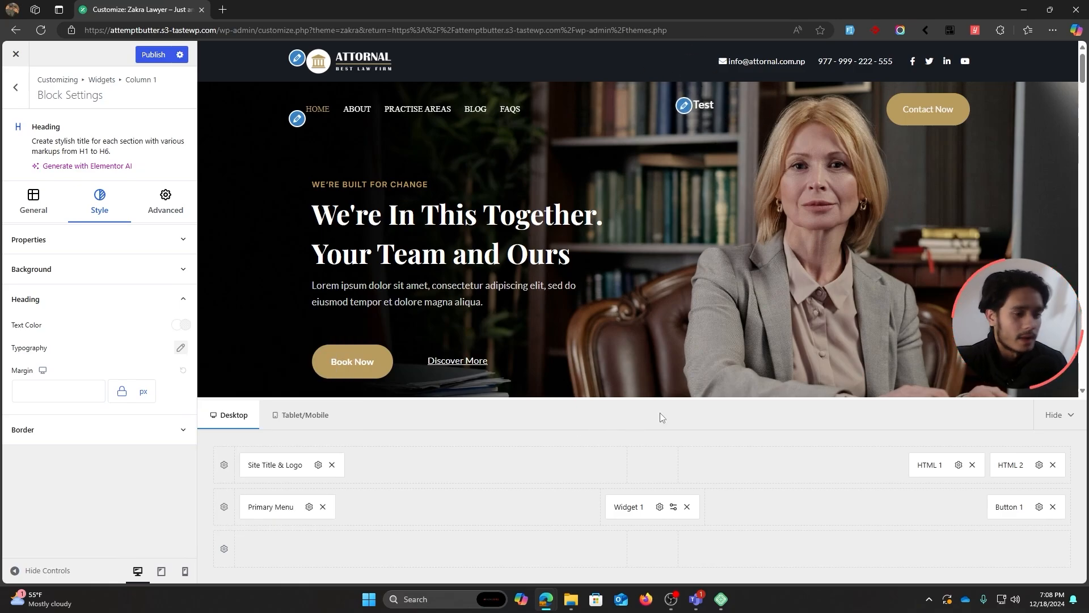
Step: Remove Widget 1 from the middle header row and return to the Header Builder component list
{"action": "left_click", "coordinate": [686, 507]}
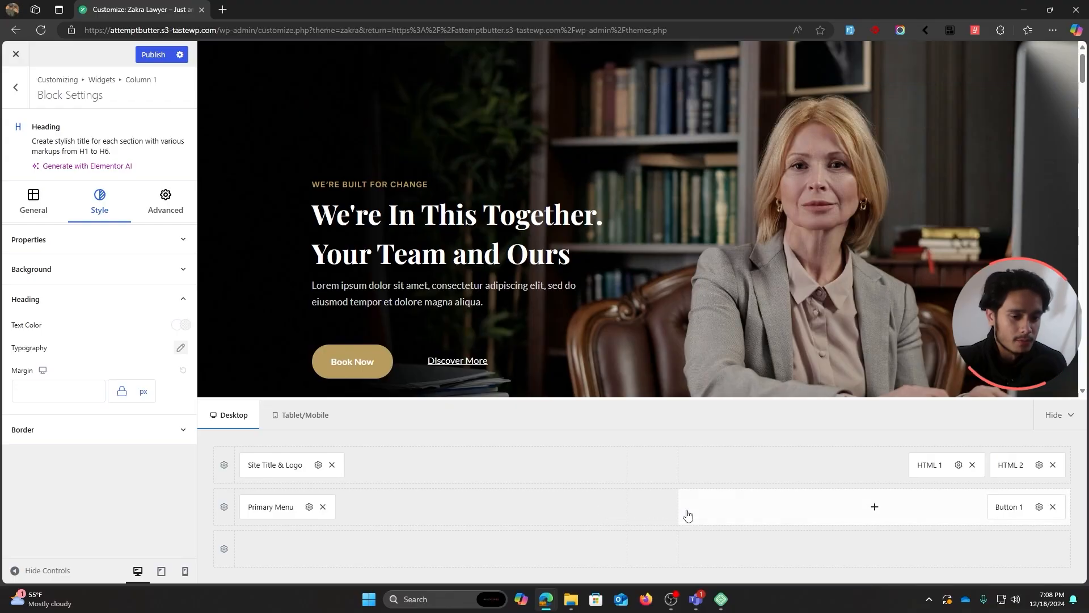
{"action": "left_click", "coordinate": [17, 90]}
{"action": "left_click", "coordinate": [19, 105]}
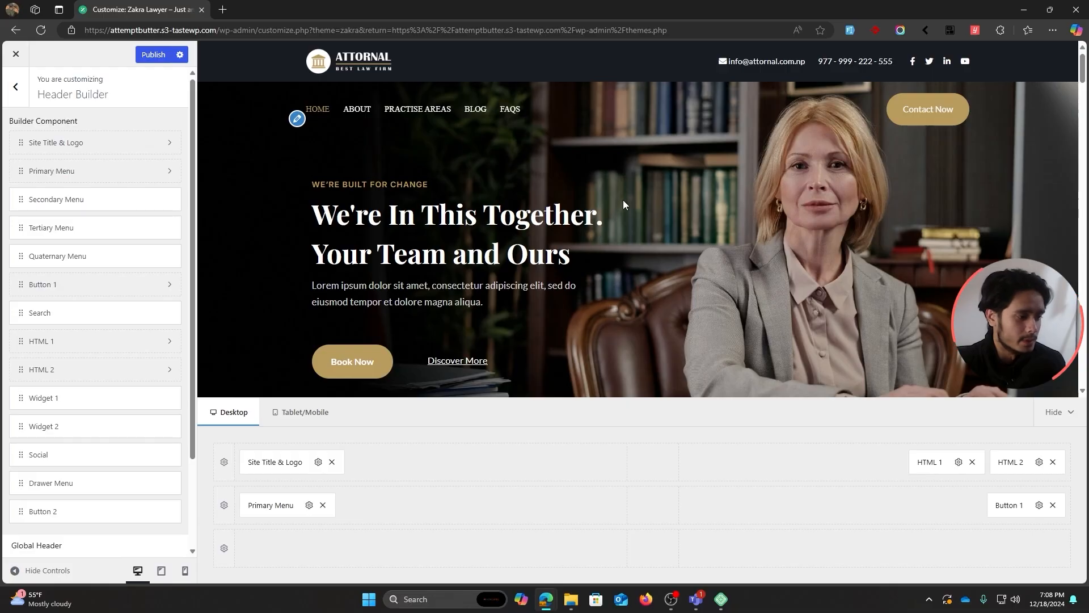
Step: In the Tablet/Mobile header layout, try the Logo in the centre of the middle row and move it back to the left area
{"action": "scroll", "coordinate": [86, 345], "scroll_direction": "down", "scroll_amount": 2}
{"action": "scroll", "coordinate": [86, 344], "scroll_direction": "up", "scroll_amount": 2}
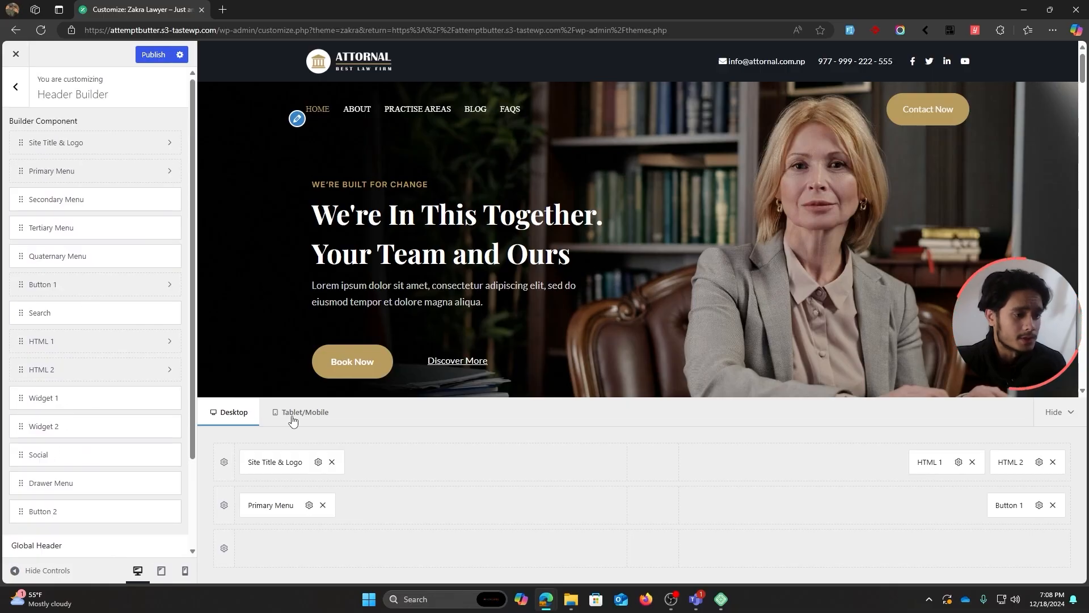
{"action": "left_click", "coordinate": [293, 420]}
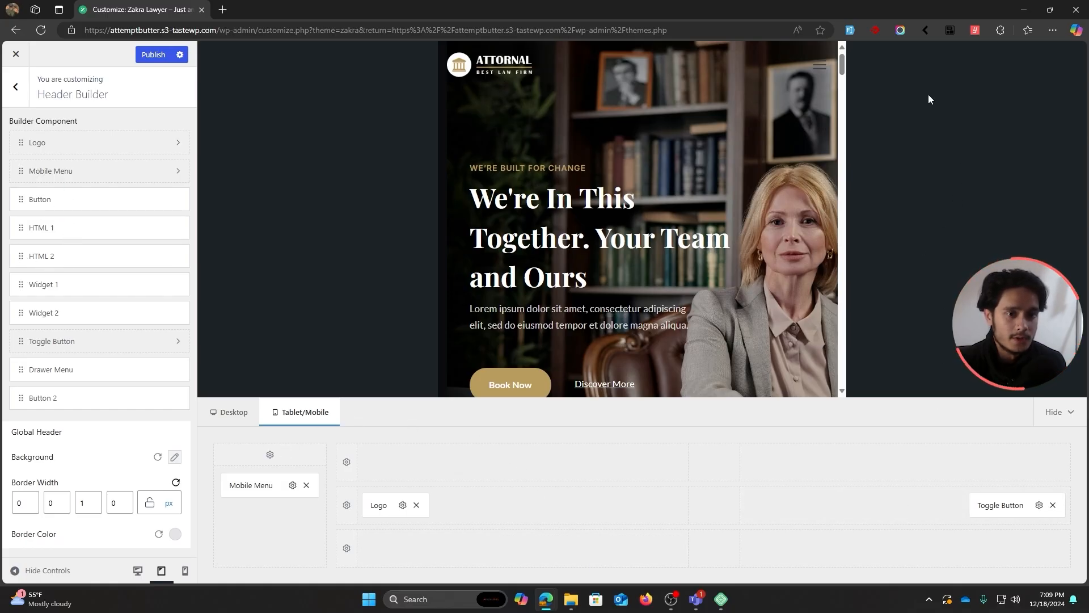
{"action": "left_click_drag", "start_coordinate": [377, 503], "coordinate": [723, 508]}
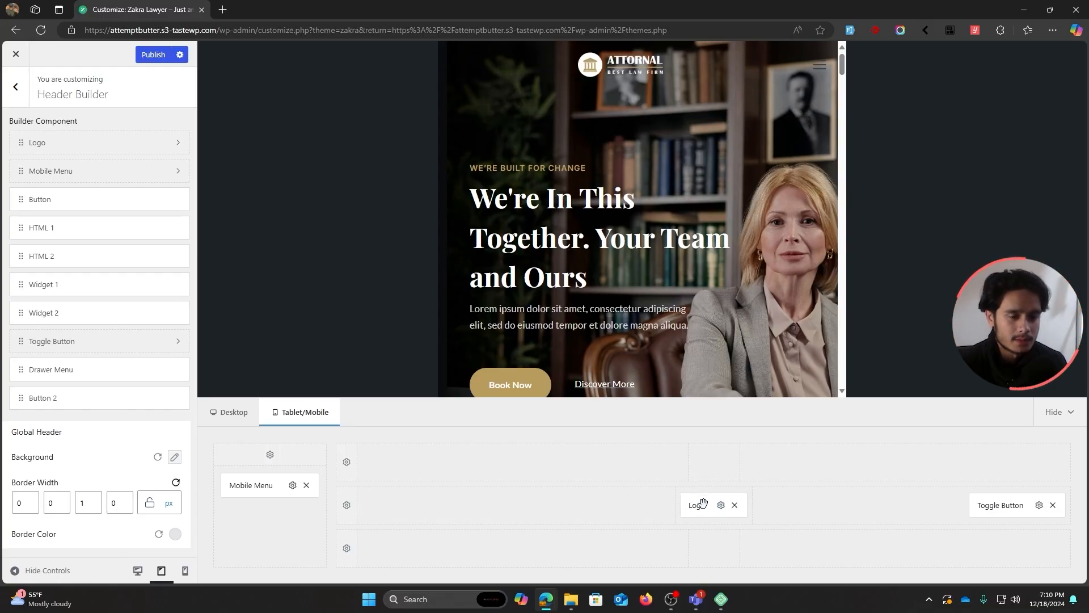
{"action": "left_click_drag", "start_coordinate": [702, 503], "coordinate": [422, 513]}
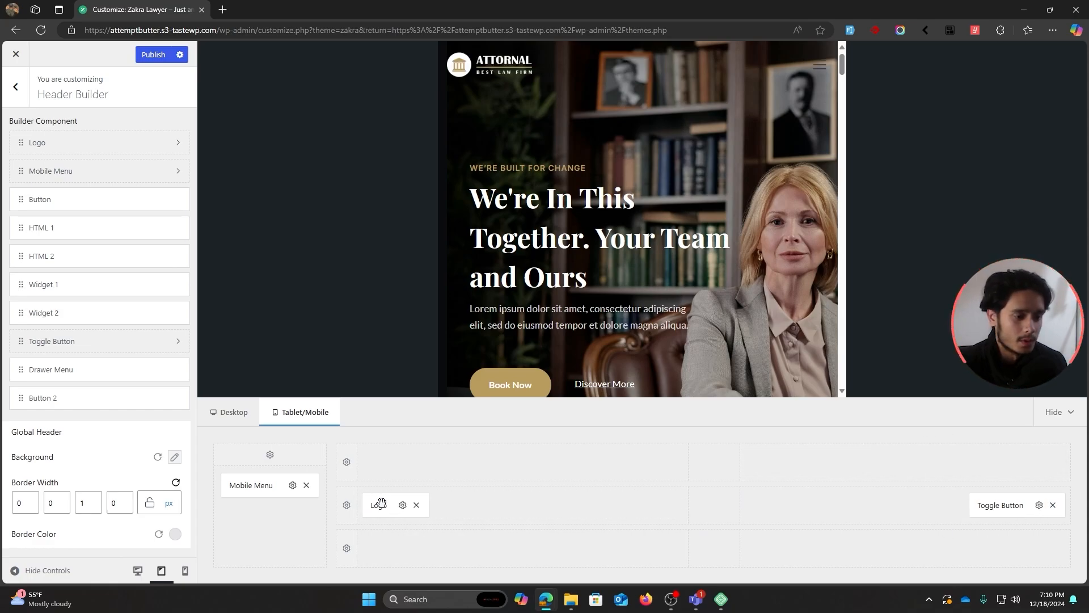
Step: Open the mobile Logo component's settings and review its site identity and logo options
{"action": "left_click", "coordinate": [403, 504]}
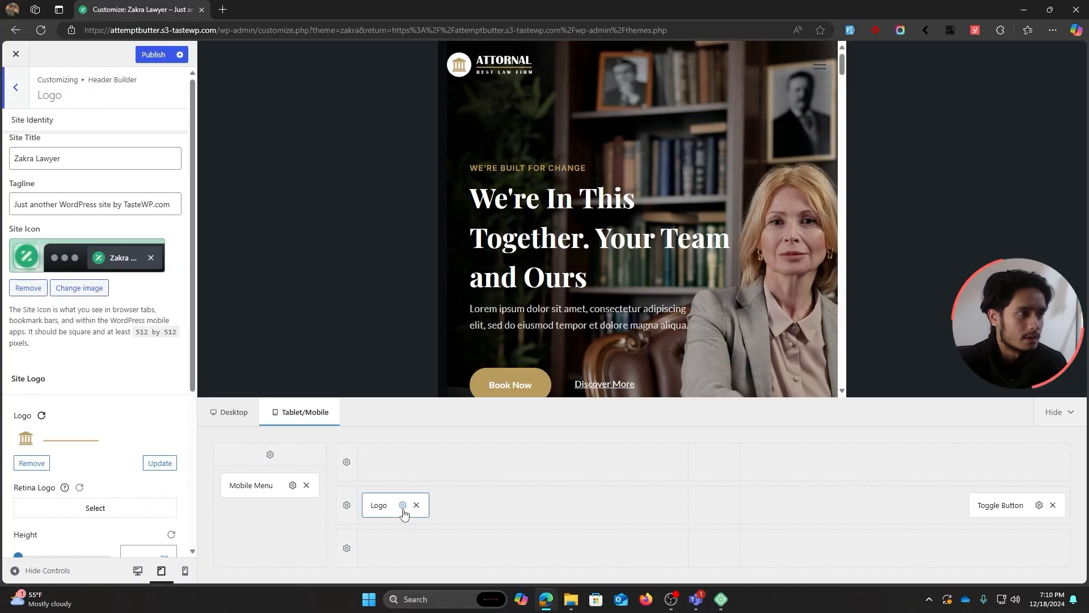
{"action": "scroll", "coordinate": [150, 347], "scroll_direction": "down", "scroll_amount": 4}
{"action": "scroll", "coordinate": [150, 347], "scroll_direction": "up", "scroll_amount": 4}
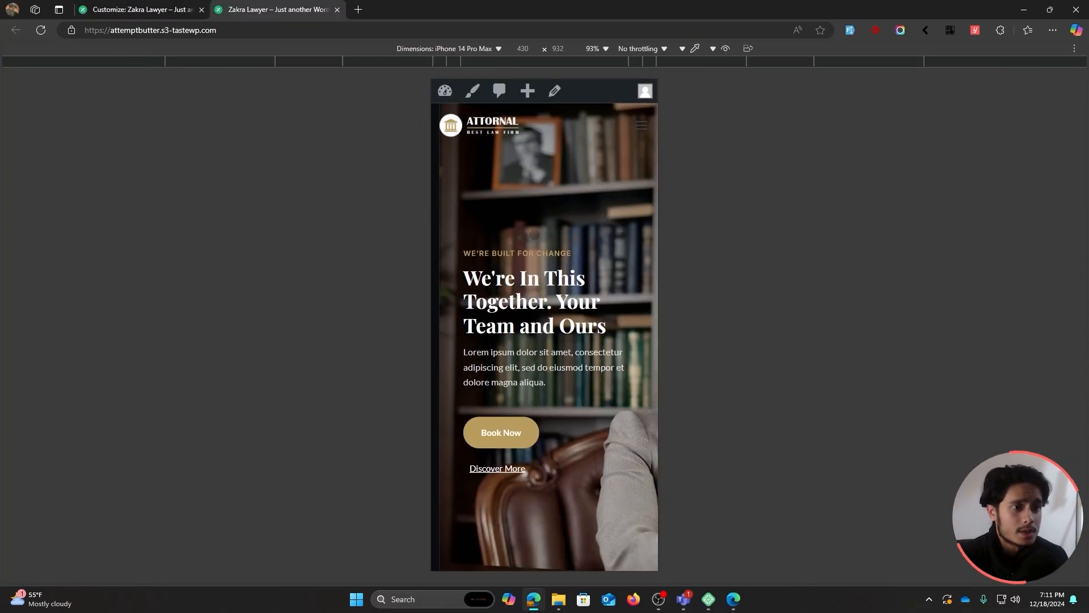
Step: Expand the mobile menu in the live site's phone preview to check it, and return to the Customizer
{"action": "left_click", "coordinate": [640, 124]}
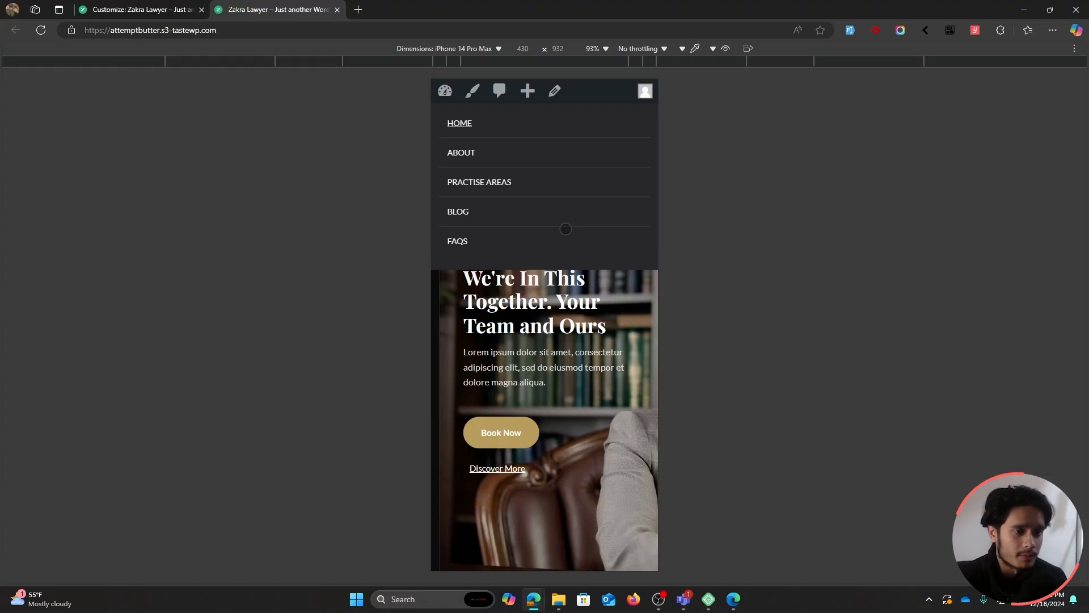
{"action": "left_click", "coordinate": [149, 11]}
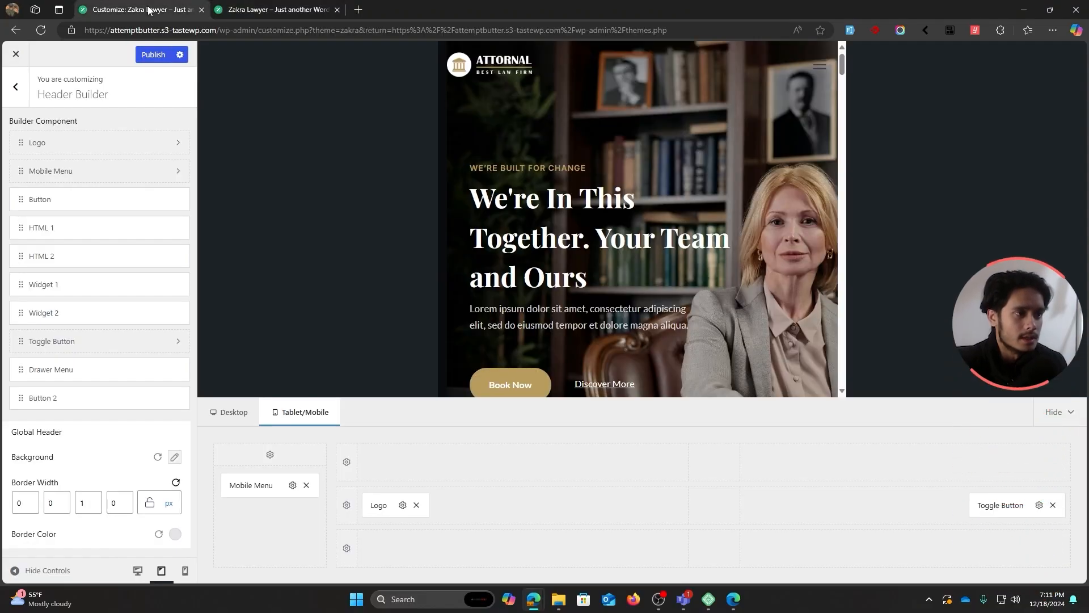
Step: In the Mobile Menu component's settings, set the menu items' normal text color to black (#000000) and their background to white
{"action": "left_click", "coordinate": [293, 486]}
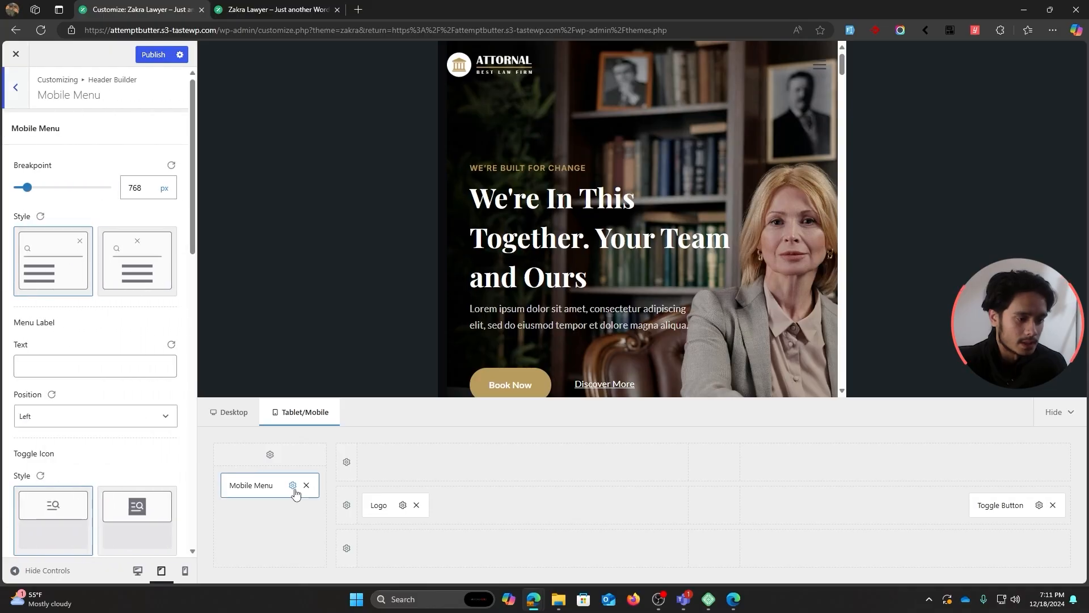
{"action": "scroll", "coordinate": [89, 328], "scroll_direction": "down", "scroll_amount": 8}
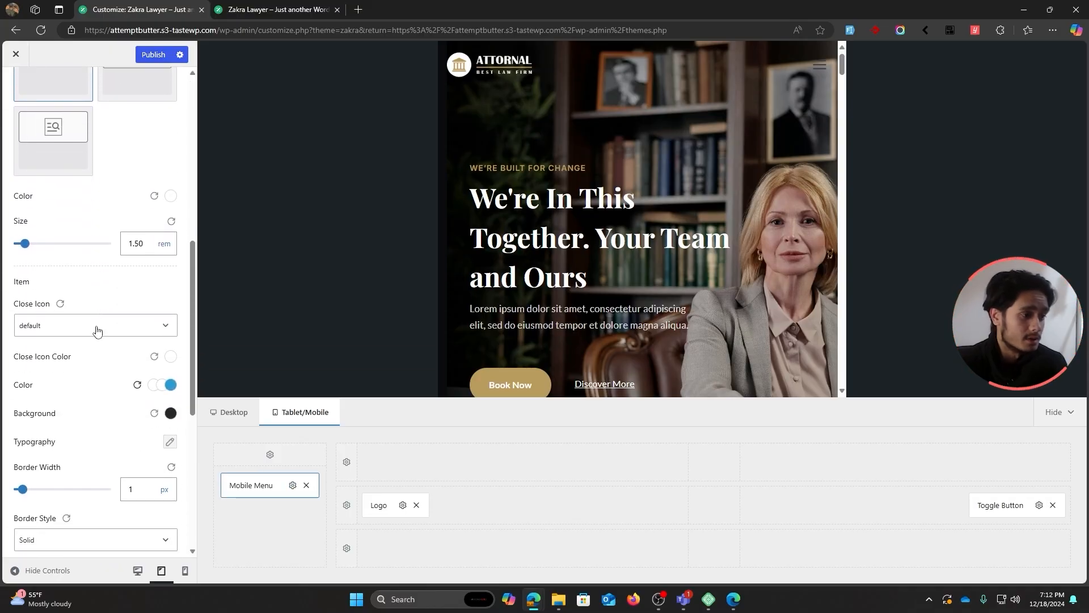
{"action": "scroll", "coordinate": [114, 340], "scroll_direction": "down", "scroll_amount": 1}
{"action": "left_click", "coordinate": [171, 358]}
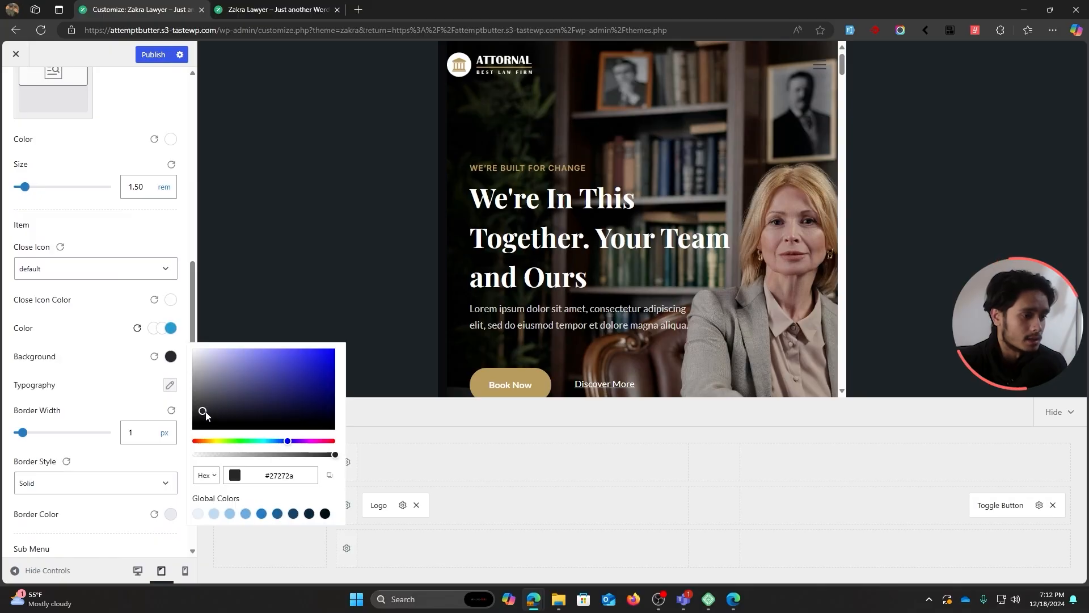
{"action": "left_click_drag", "start_coordinate": [205, 415], "coordinate": [180, 372]}
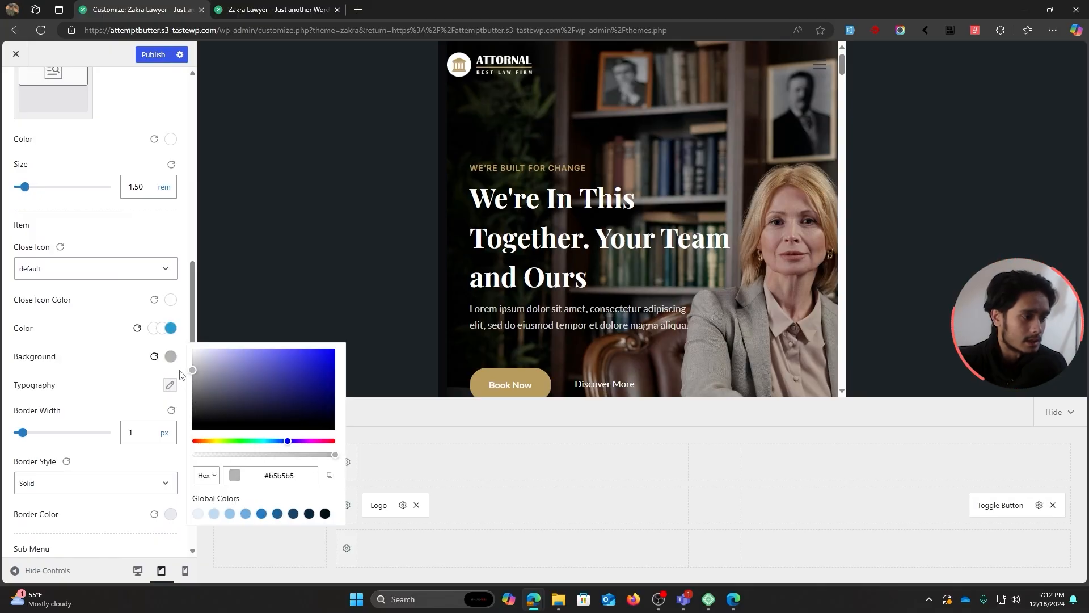
{"action": "left_click", "coordinate": [152, 330]}
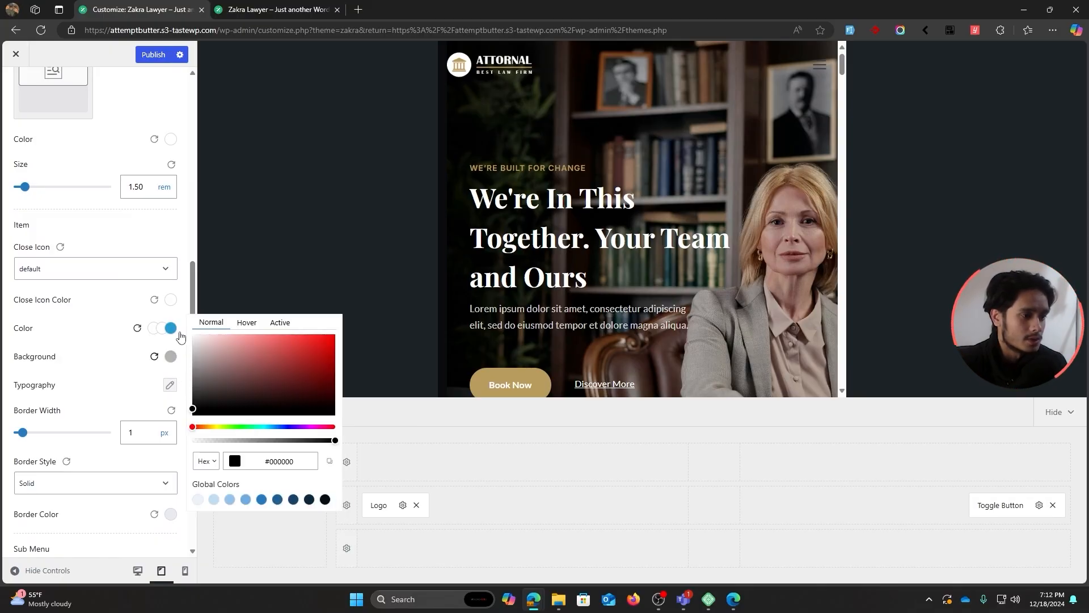
{"action": "left_click_drag", "start_coordinate": [197, 415], "coordinate": [193, 350]}
{"action": "left_click", "coordinate": [170, 357]}
{"action": "left_click", "coordinate": [102, 351]}
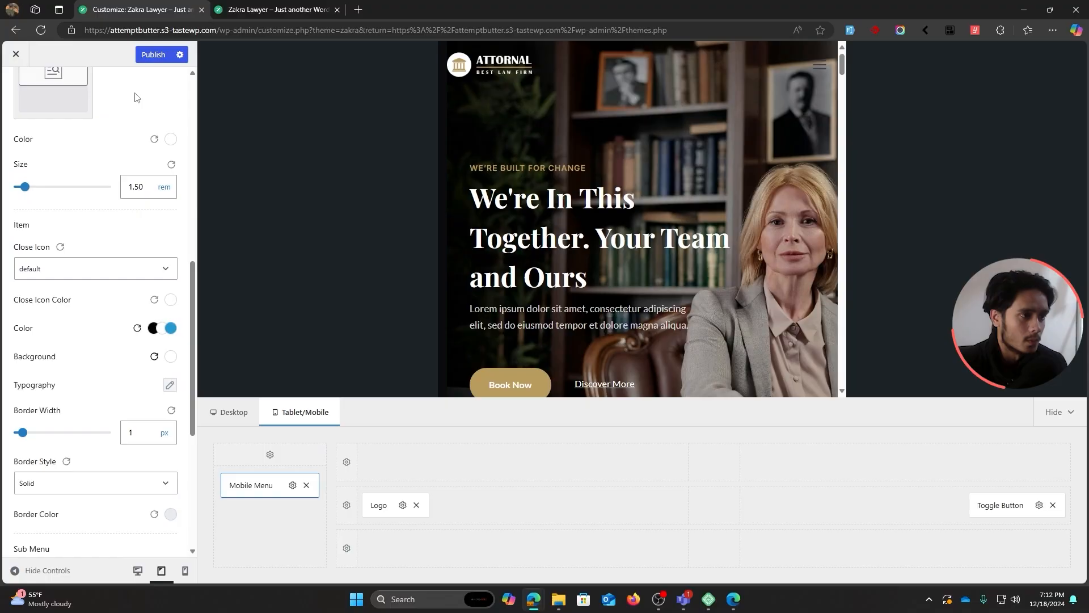
Step: Publish the changes, check the expanded mobile menu on the reloaded live site, and close the live site to return to the Customizer
{"action": "left_click", "coordinate": [153, 55]}
{"action": "left_click", "coordinate": [242, 8]}
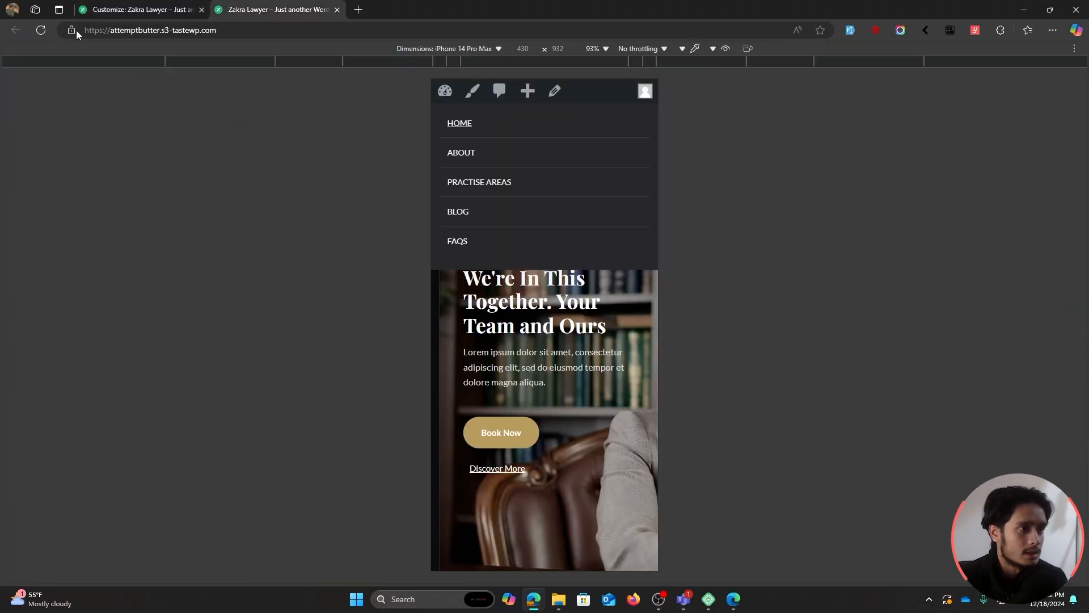
{"action": "left_click", "coordinate": [41, 30]}
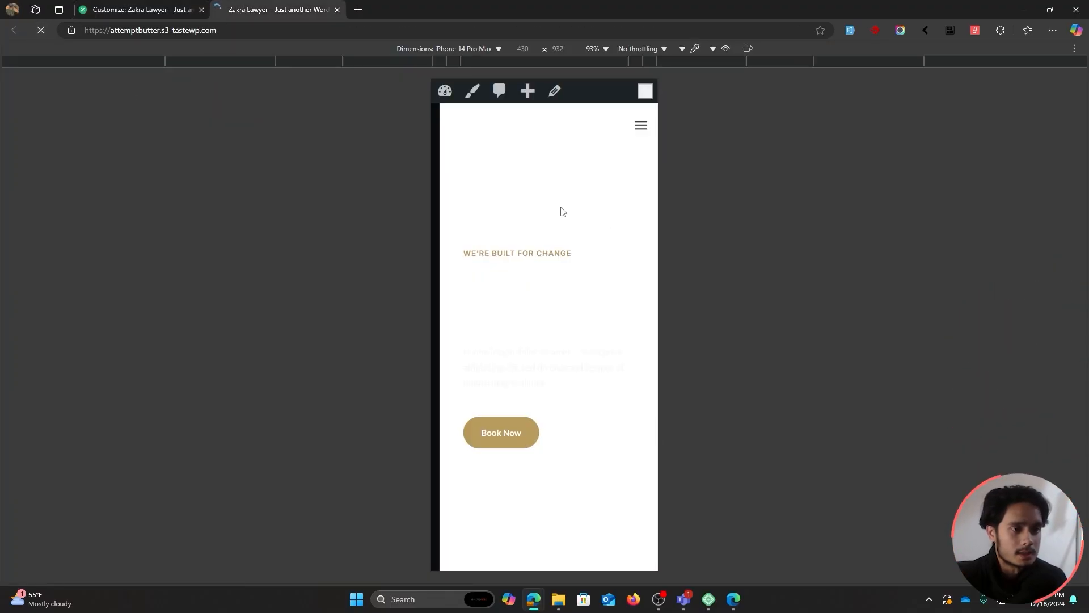
{"action": "left_click", "coordinate": [638, 128]}
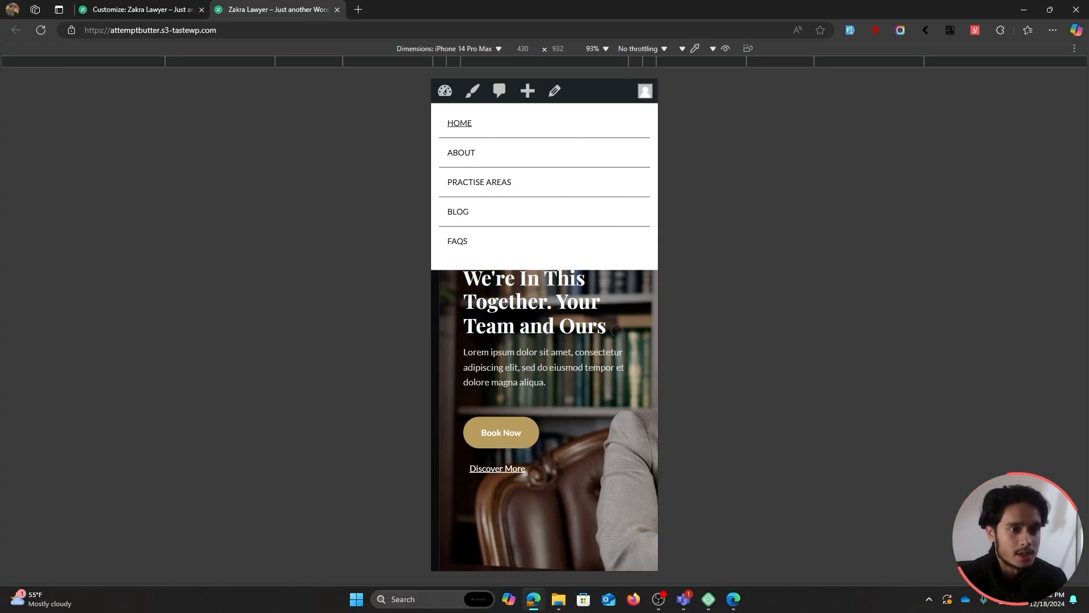
{"action": "left_click", "coordinate": [174, 15]}
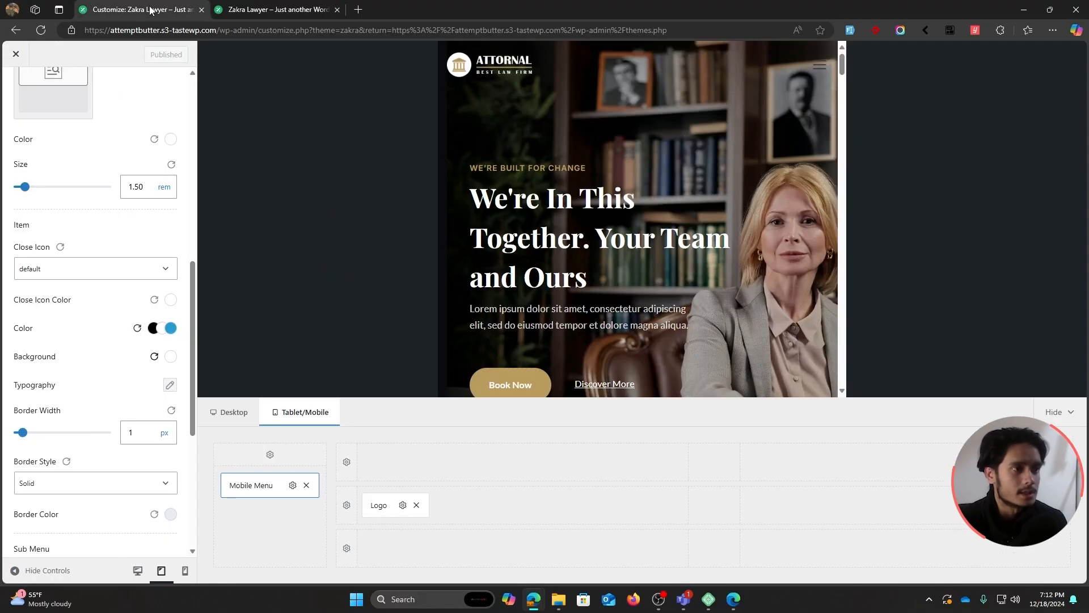
{"action": "left_click", "coordinate": [337, 9]}
Step: Review the Mobile Menu component's options, and look up the Transparent Header settings under Header & Navigation
{"action": "scroll", "coordinate": [100, 316], "scroll_direction": "up", "scroll_amount": 9}
{"action": "scroll", "coordinate": [98, 319], "scroll_direction": "down", "scroll_amount": 1}
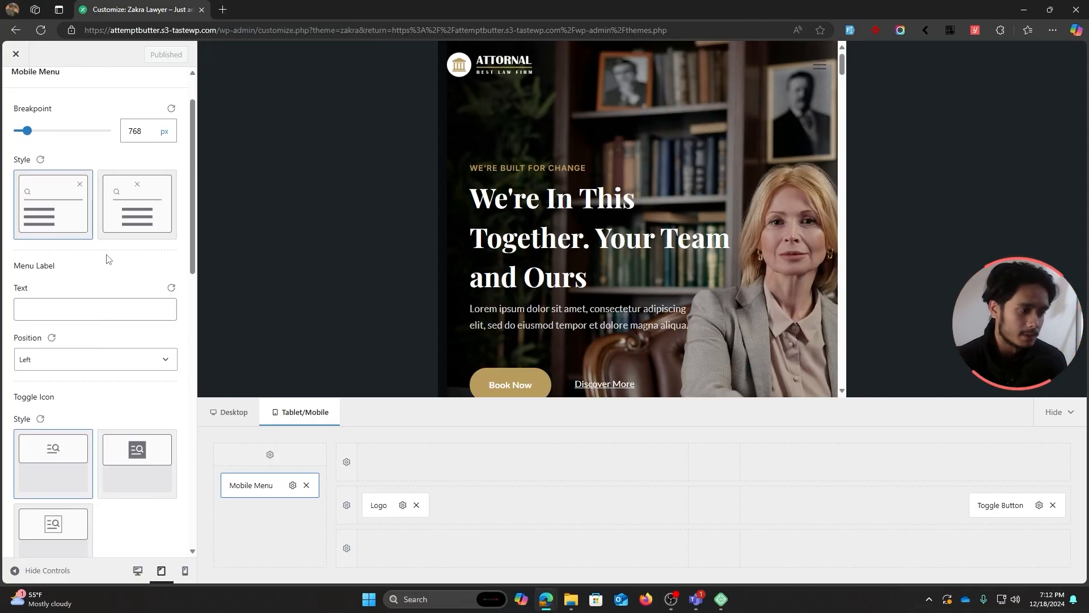
{"action": "scroll", "coordinate": [108, 258], "scroll_direction": "down", "scroll_amount": 2}
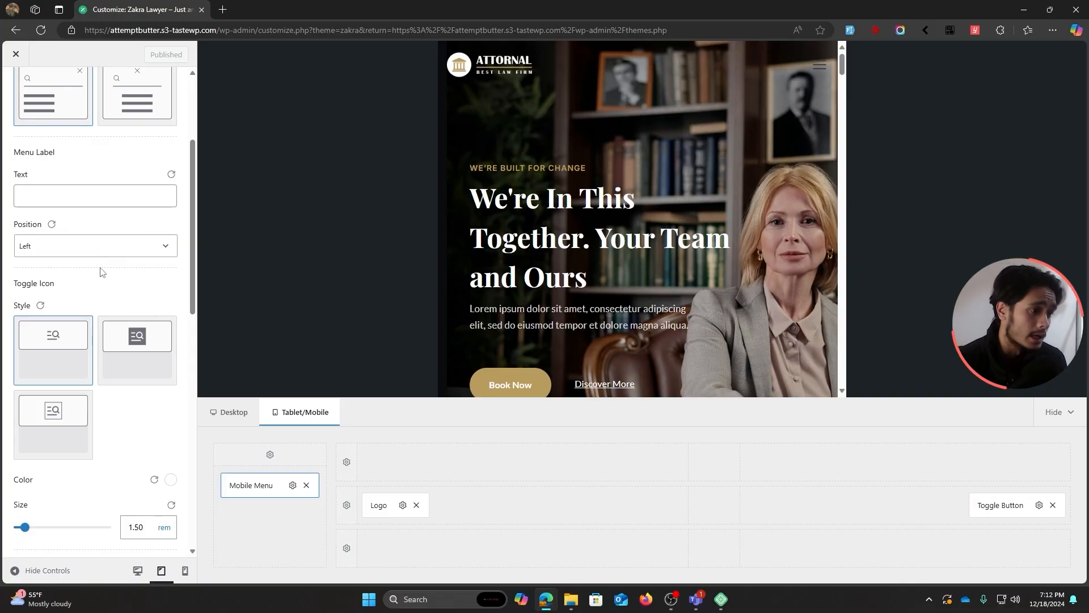
{"action": "scroll", "coordinate": [102, 272], "scroll_direction": "down", "scroll_amount": 3}
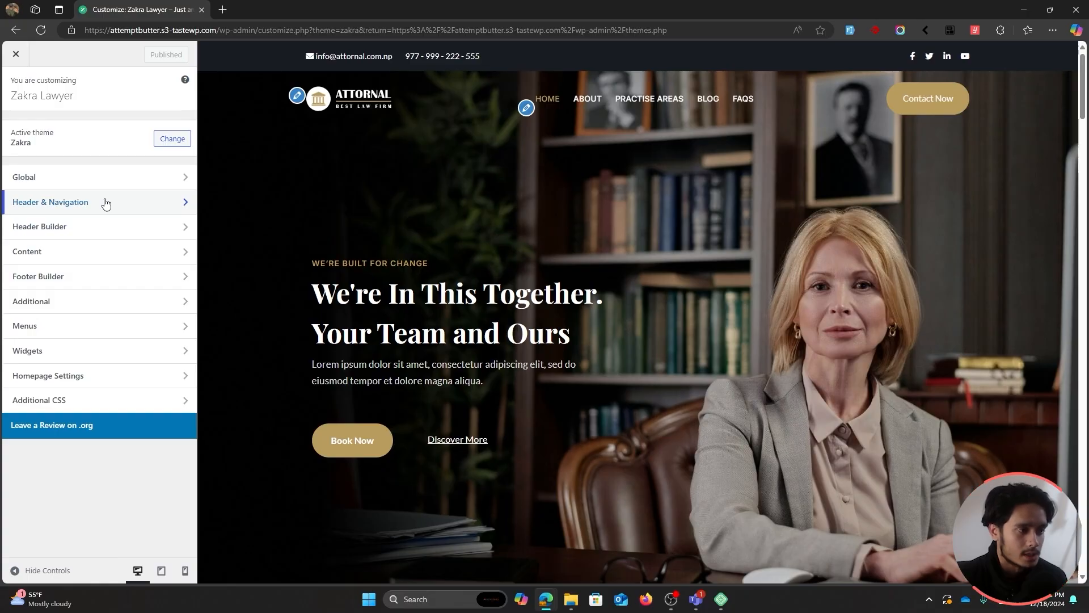
{"action": "left_click", "coordinate": [106, 203]}
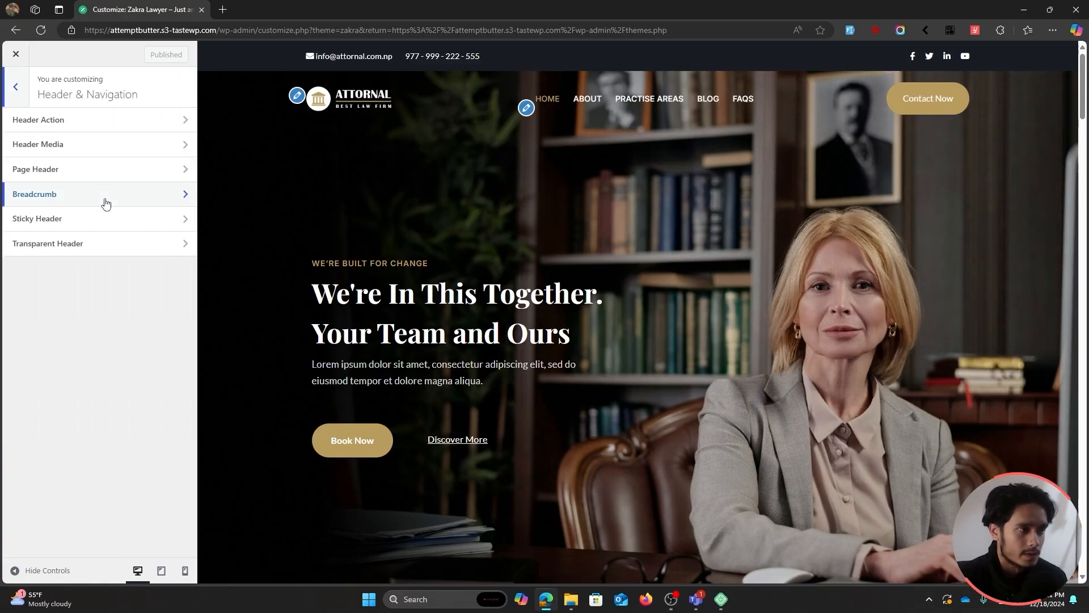
{"action": "left_click", "coordinate": [106, 252]}
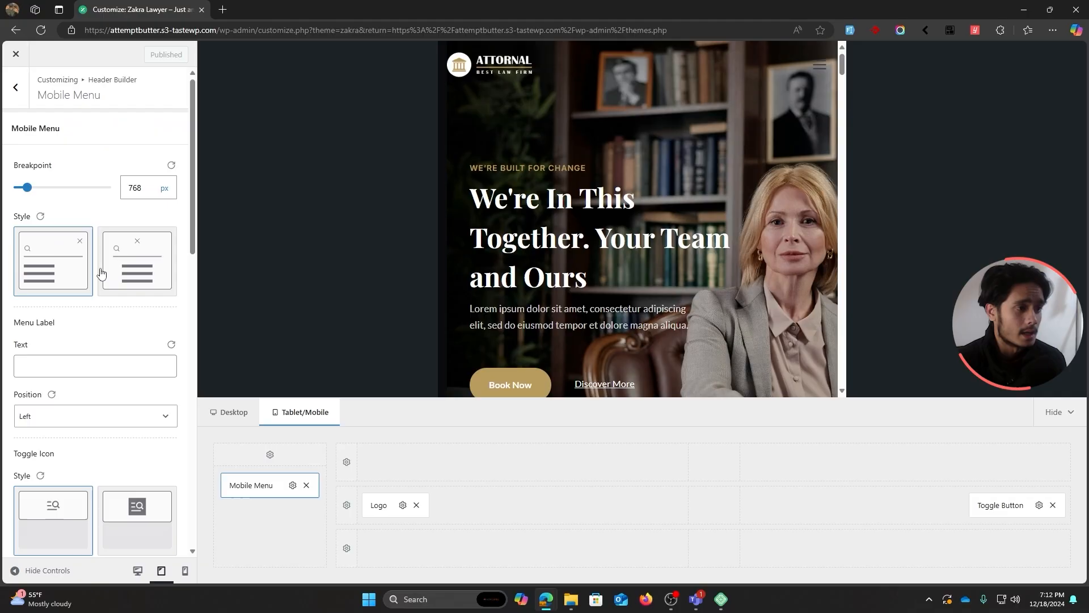
Step: Open the Footer Builder, switch to its Desktop layout, and bring the site's footer into the preview
{"action": "left_click", "coordinate": [23, 104]}
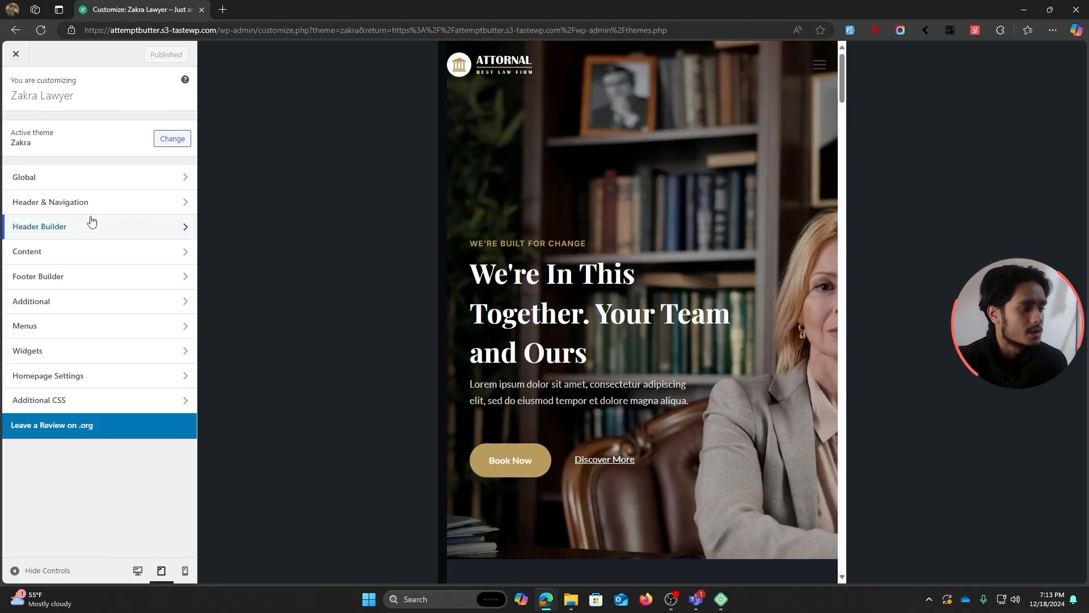
{"action": "left_click", "coordinate": [81, 278]}
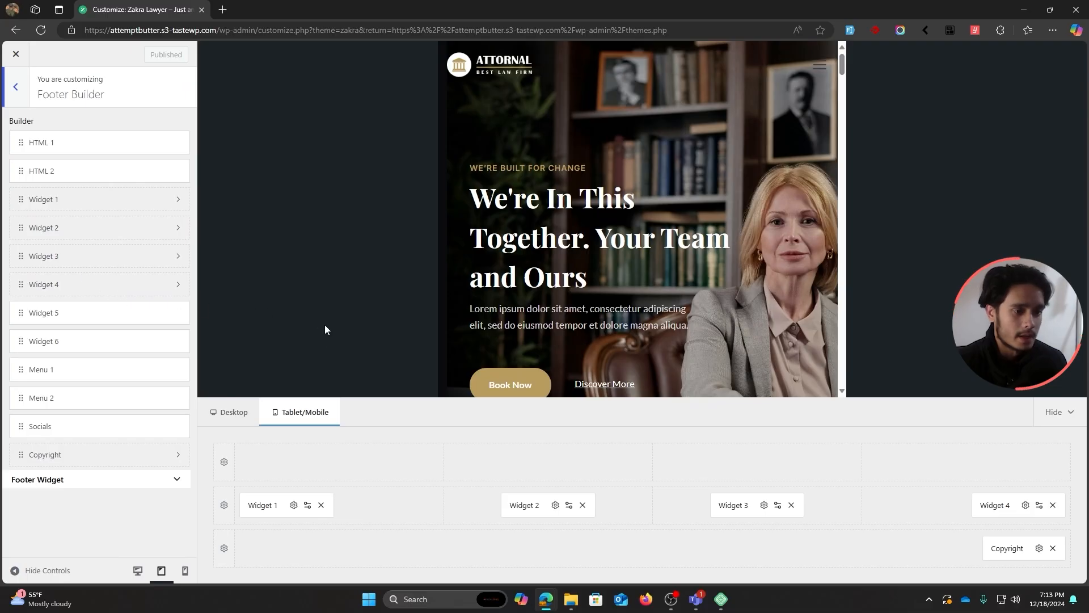
{"action": "scroll", "coordinate": [616, 224], "scroll_direction": "down", "scroll_amount": 5}
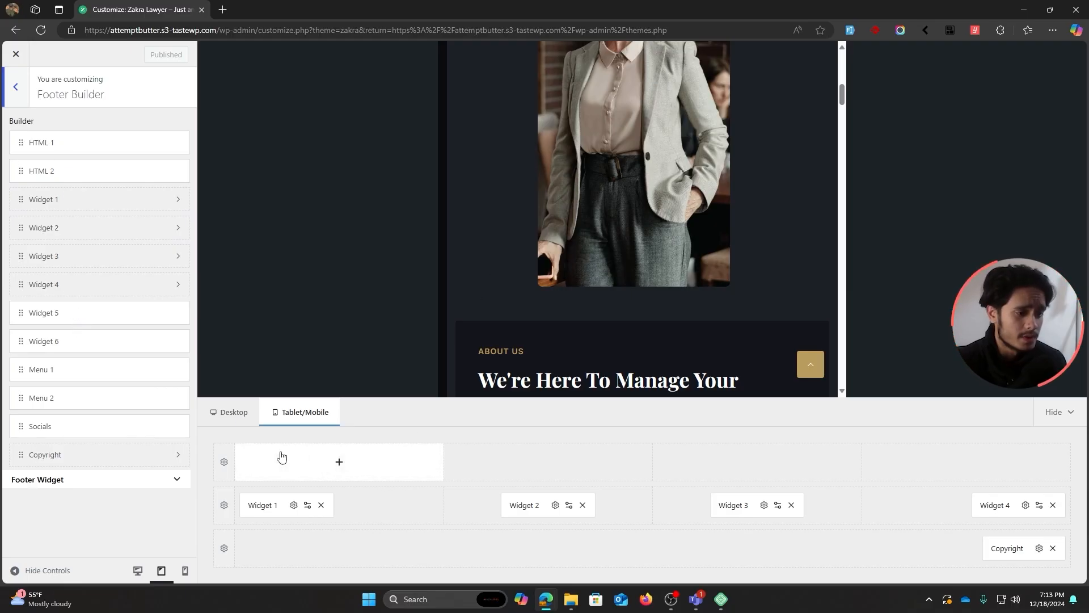
{"action": "left_click", "coordinate": [234, 412]}
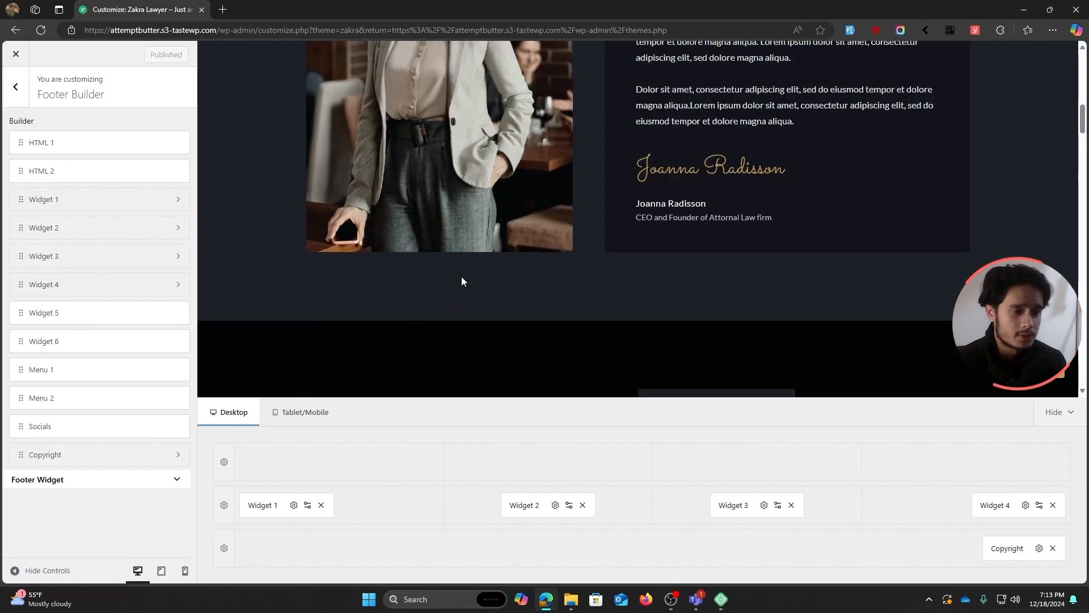
{"action": "scroll", "coordinate": [603, 205], "scroll_direction": "down", "scroll_amount": 5}
{"action": "scroll", "coordinate": [602, 205], "scroll_direction": "down", "scroll_amount": 15}
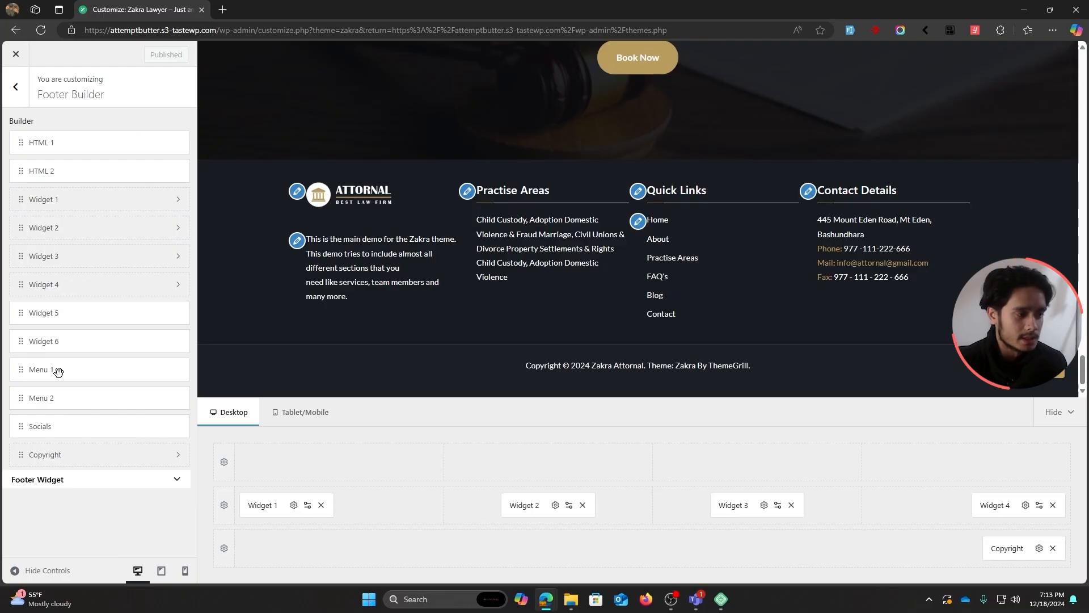
Step: Add Menu 1 beside Widget 1 in the footer's middle row, and move it to the second column of the top row
{"action": "left_click_drag", "start_coordinate": [58, 372], "coordinate": [397, 509]}
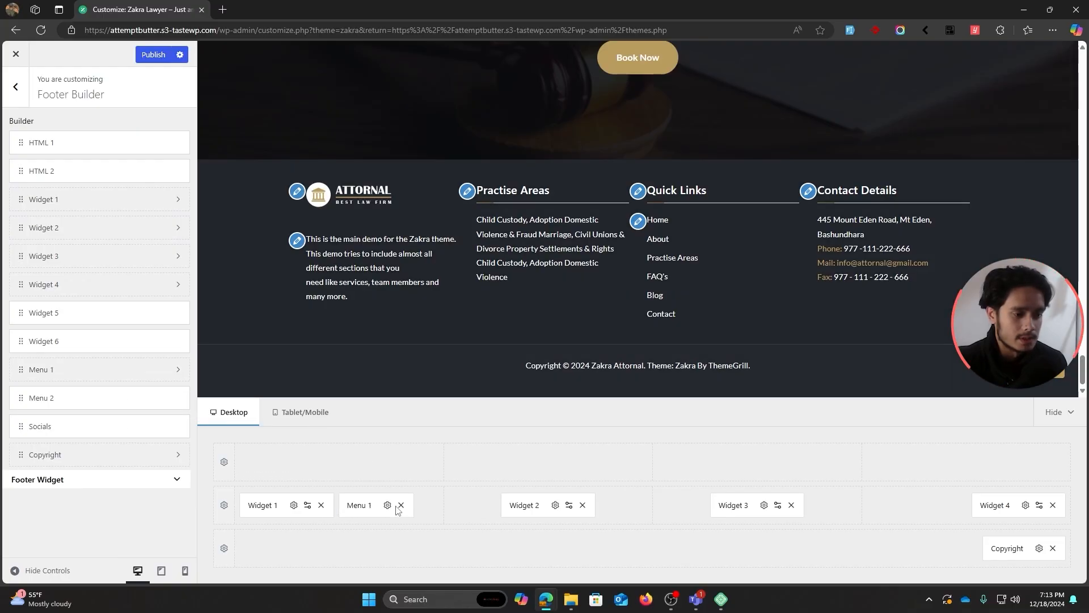
{"action": "scroll", "coordinate": [434, 269], "scroll_direction": "down", "scroll_amount": 1}
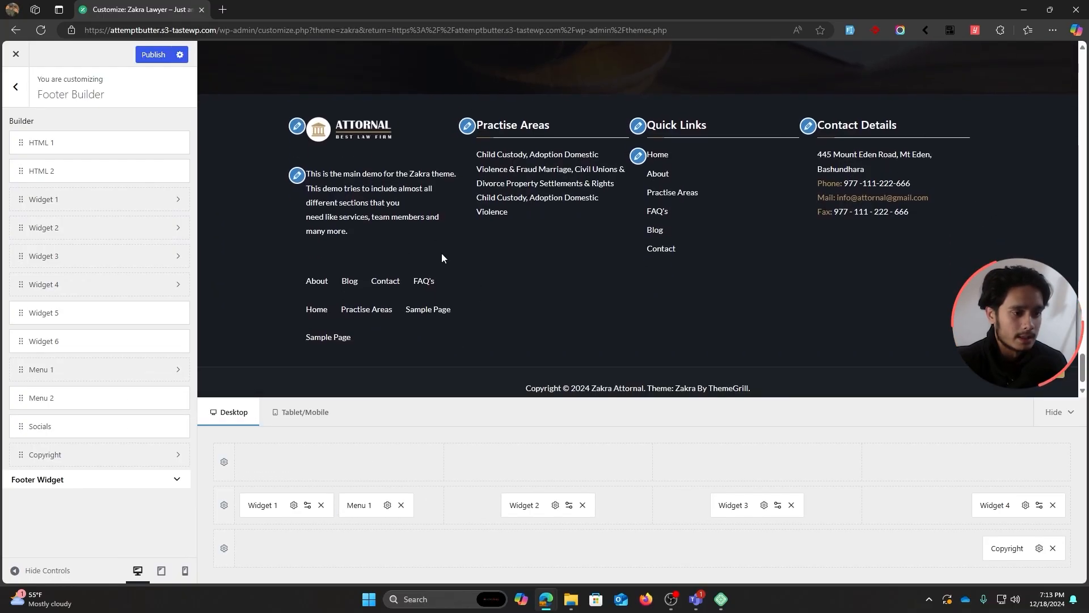
{"action": "left_click_drag", "start_coordinate": [373, 507], "coordinate": [514, 465]}
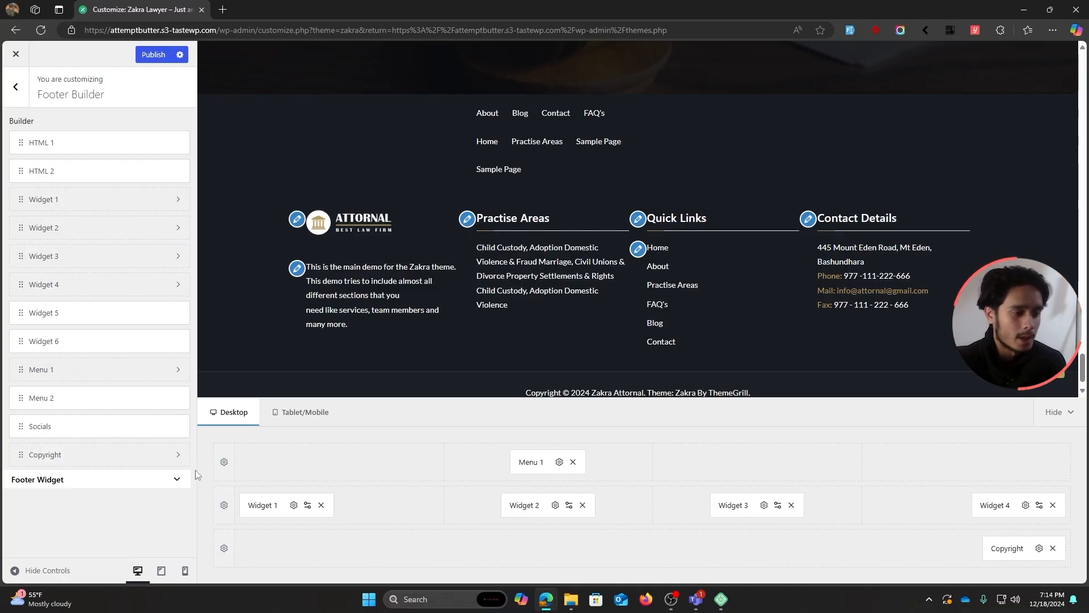
Step: Reduce the footer's top row to a single column in the Top Area settings
{"action": "left_click", "coordinate": [224, 463]}
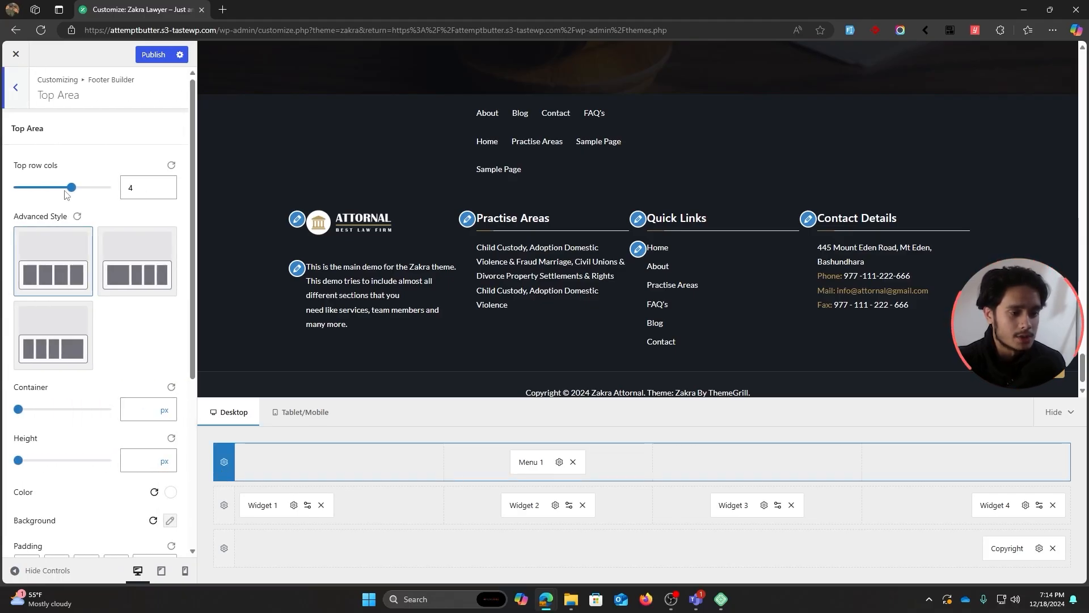
{"action": "left_click_drag", "start_coordinate": [70, 189], "coordinate": [19, 188]}
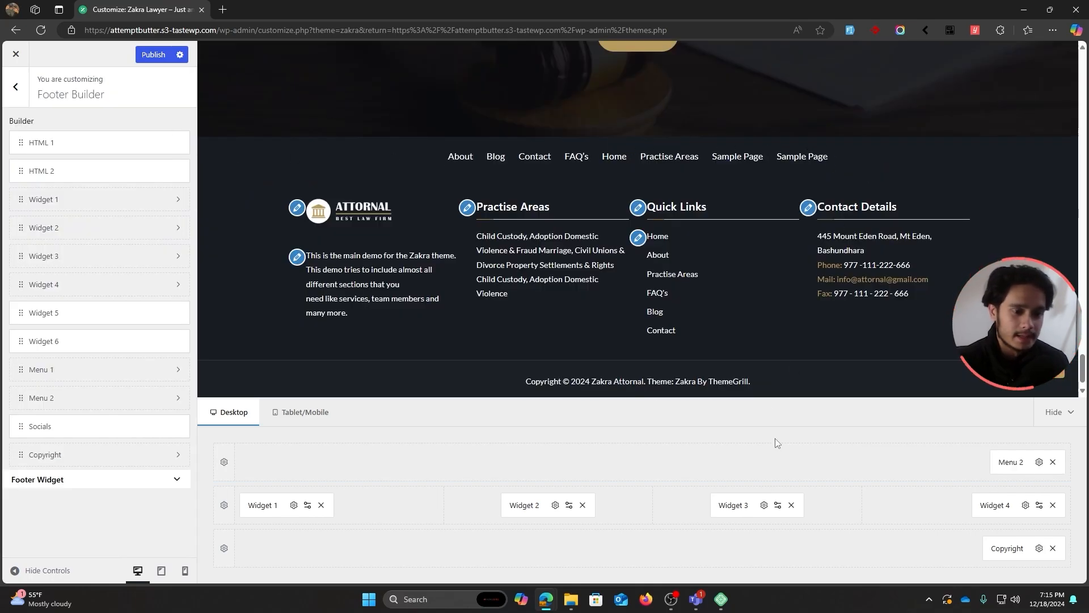
Step: Inspect the text block in footer Widget 1, and try Widget 2 in the top row before returning it to the middle row's second column
{"action": "left_click", "coordinate": [307, 510]}
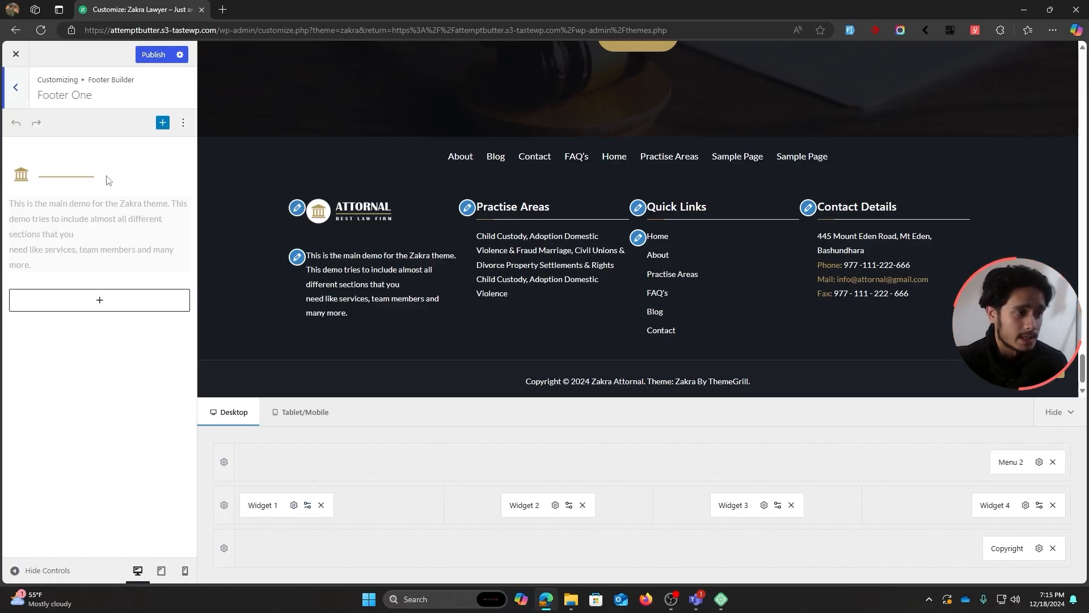
{"action": "left_click", "coordinate": [108, 184]}
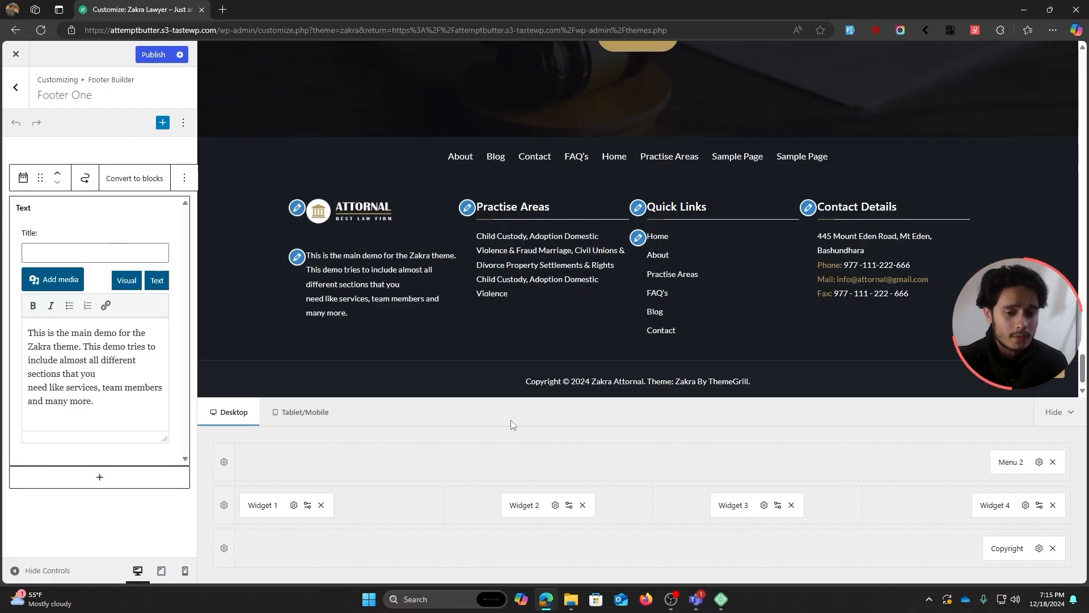
{"action": "left_click_drag", "start_coordinate": [528, 504], "coordinate": [605, 467]}
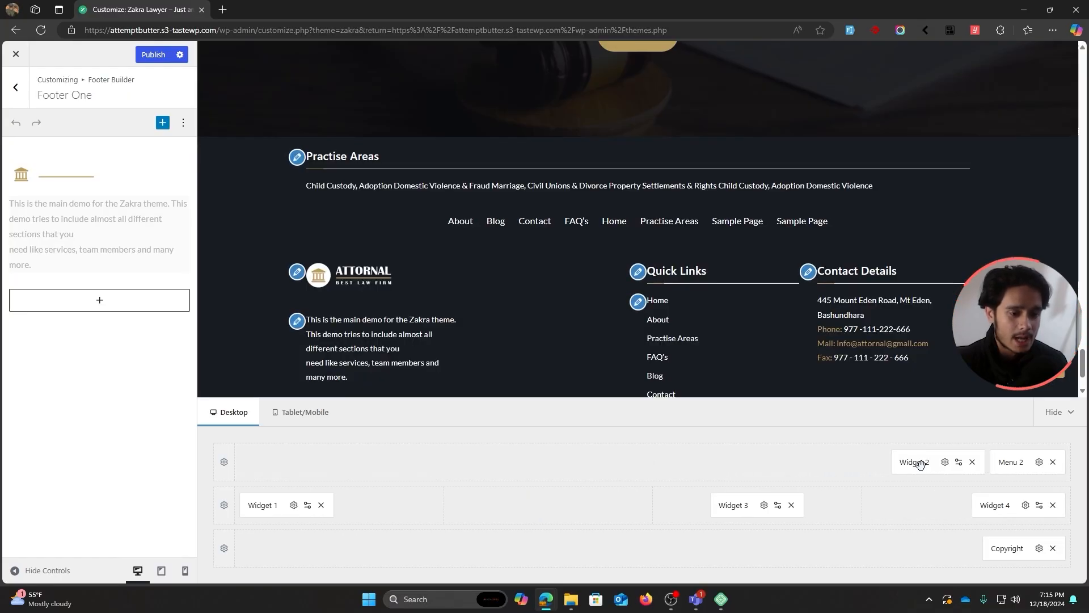
{"action": "left_click_drag", "start_coordinate": [919, 462], "coordinate": [521, 504]}
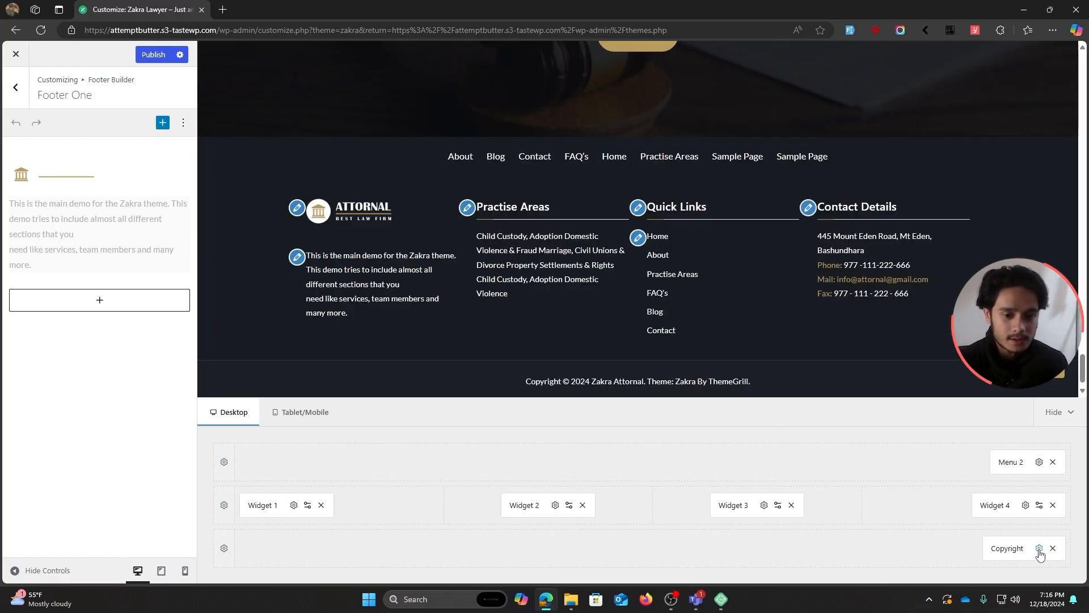
Step: Append a sentence saying that a named person "is so cool." to the end of the footer Copyright component's text
{"action": "left_click", "coordinate": [1040, 548]}
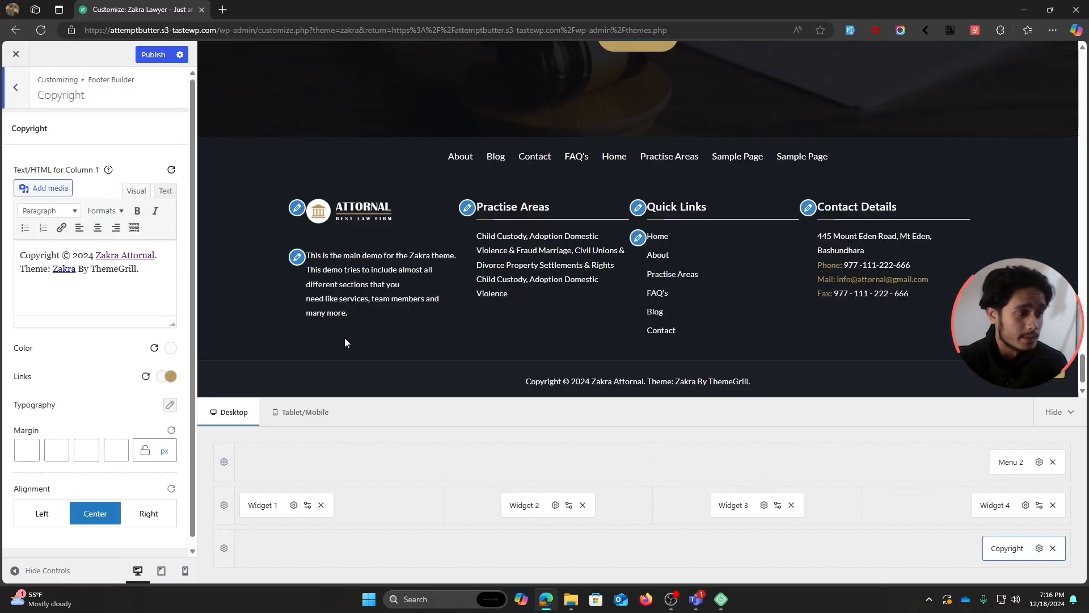
{"action": "left_click_drag", "start_coordinate": [147, 273], "coordinate": [32, 266]}
{"action": "triple_click", "coordinate": [65, 256]}
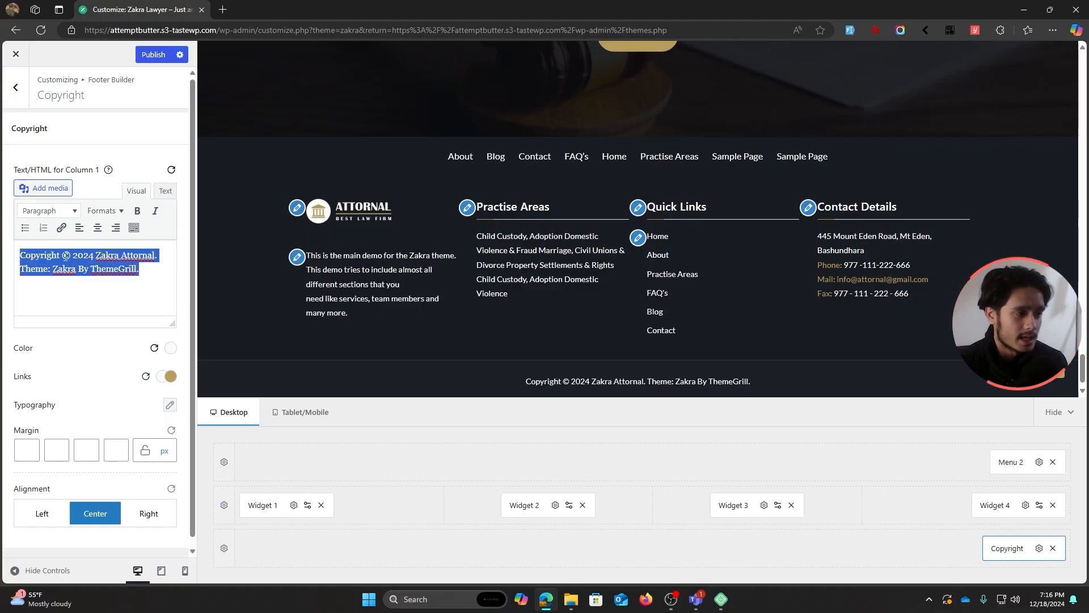
{"action": "left_click", "coordinate": [149, 271]}
{"action": "scroll", "coordinate": [81, 380], "scroll_direction": "down", "scroll_amount": 1}
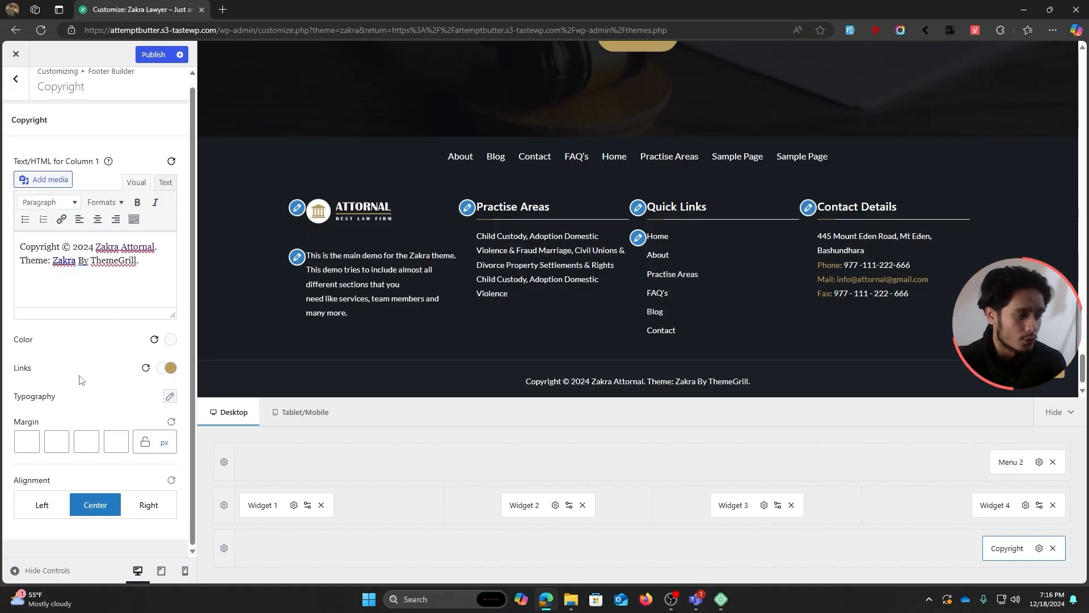
{"action": "scroll", "coordinate": [80, 377], "scroll_direction": "up", "scroll_amount": 1}
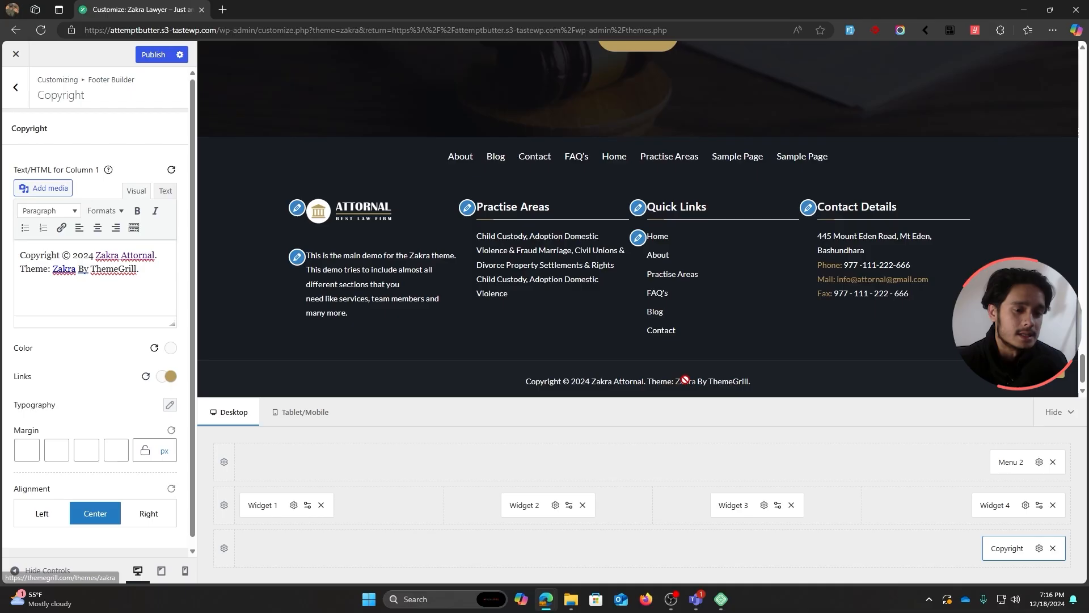
{"action": "left_click", "coordinate": [147, 270]}
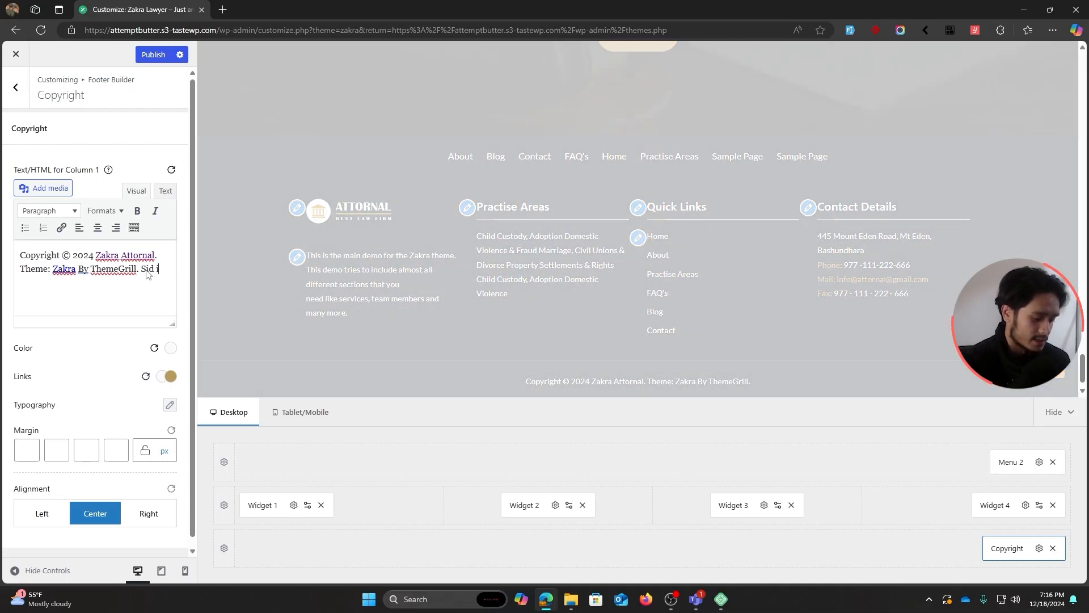
{"action": "type", "text": "Sid is so cool."}
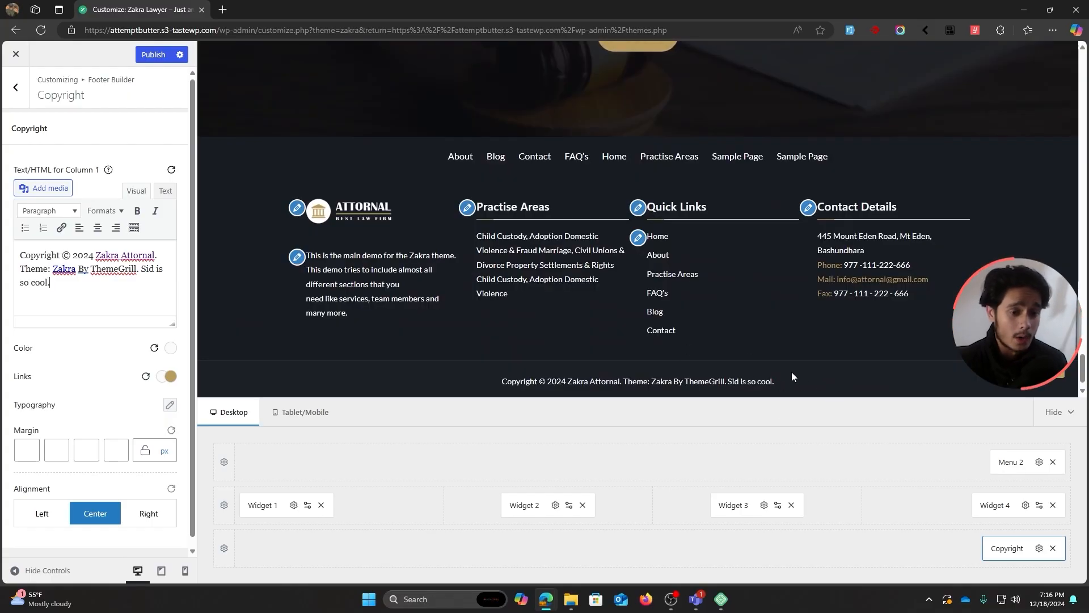
Step: Delete the closing sentence that ends in "is so cool." from the footer Copyright component's text
{"action": "left_click_drag", "start_coordinate": [97, 282], "coordinate": [147, 275]}
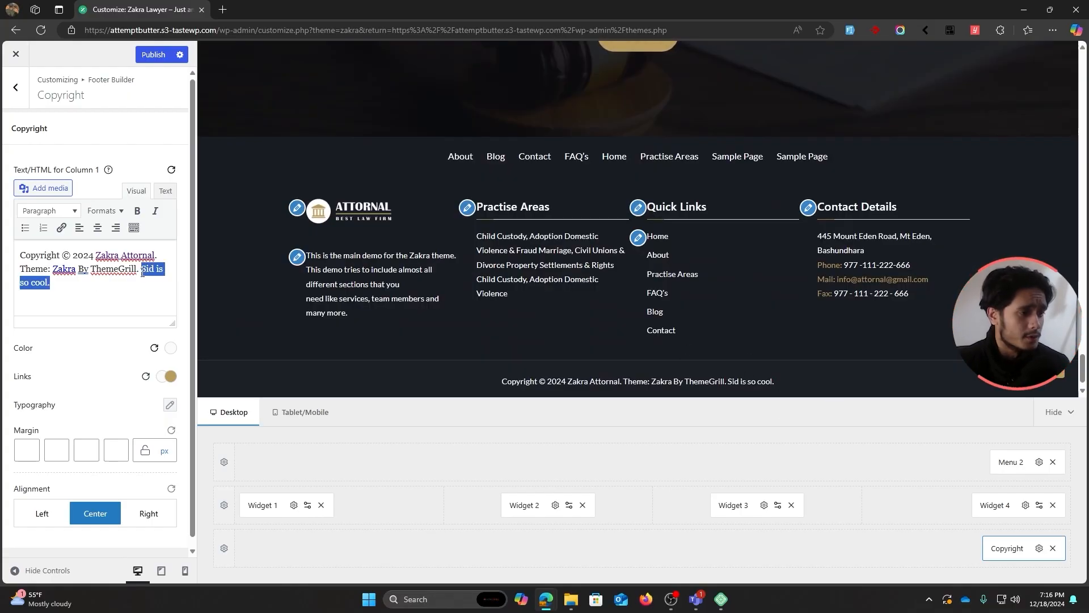
{"action": "key", "text": "BackSpace"}
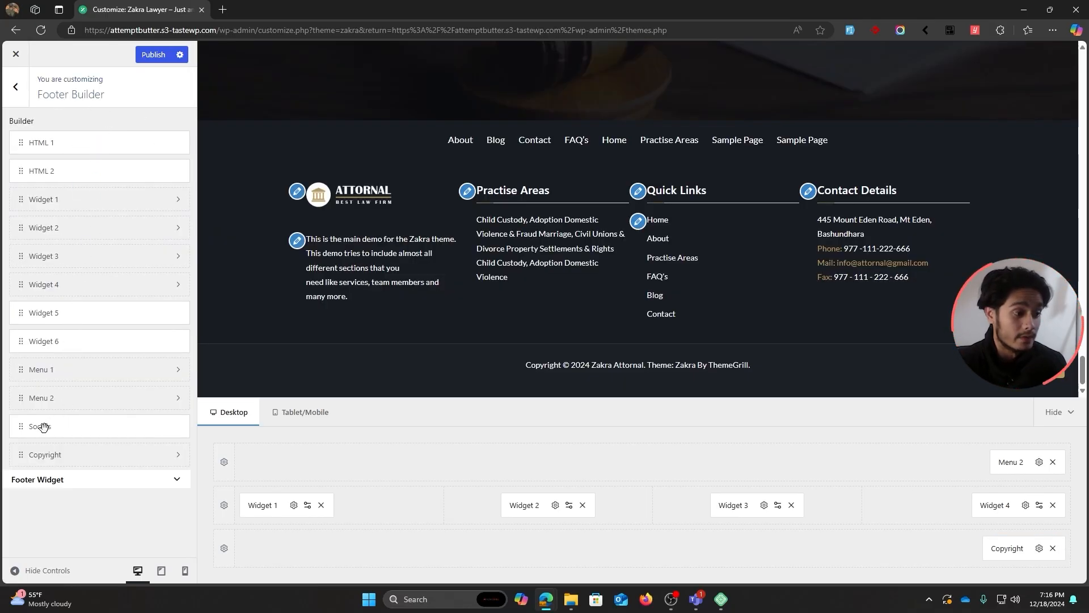
Step: Add the Socials component to the footer's bottom row, and move it beside Widget 1 in the middle row's first column
{"action": "left_click_drag", "start_coordinate": [47, 427], "coordinate": [336, 548]}
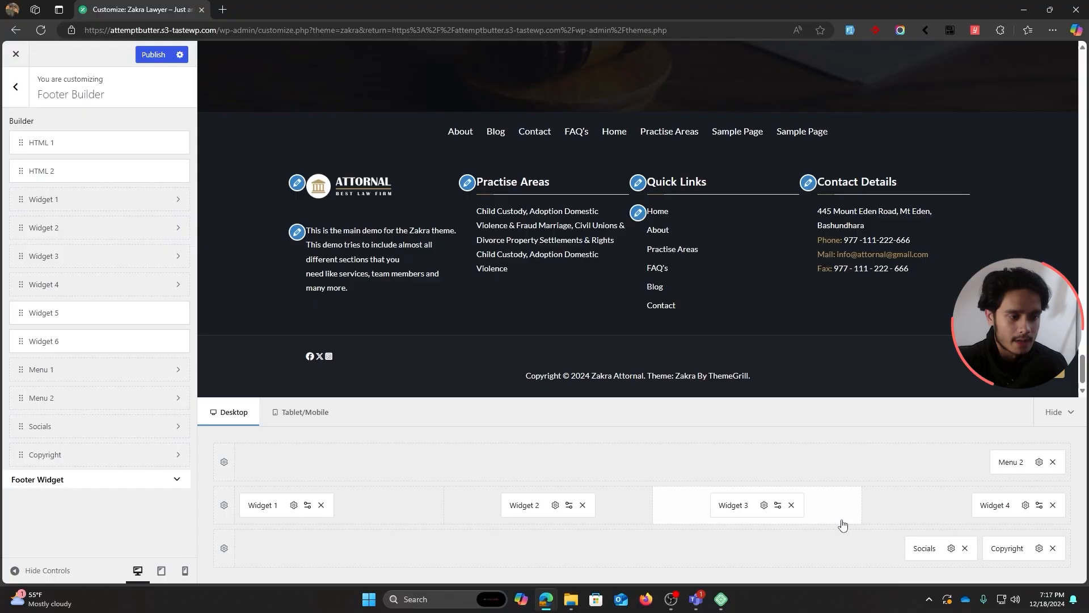
{"action": "left_click_drag", "start_coordinate": [931, 548], "coordinate": [381, 508]}
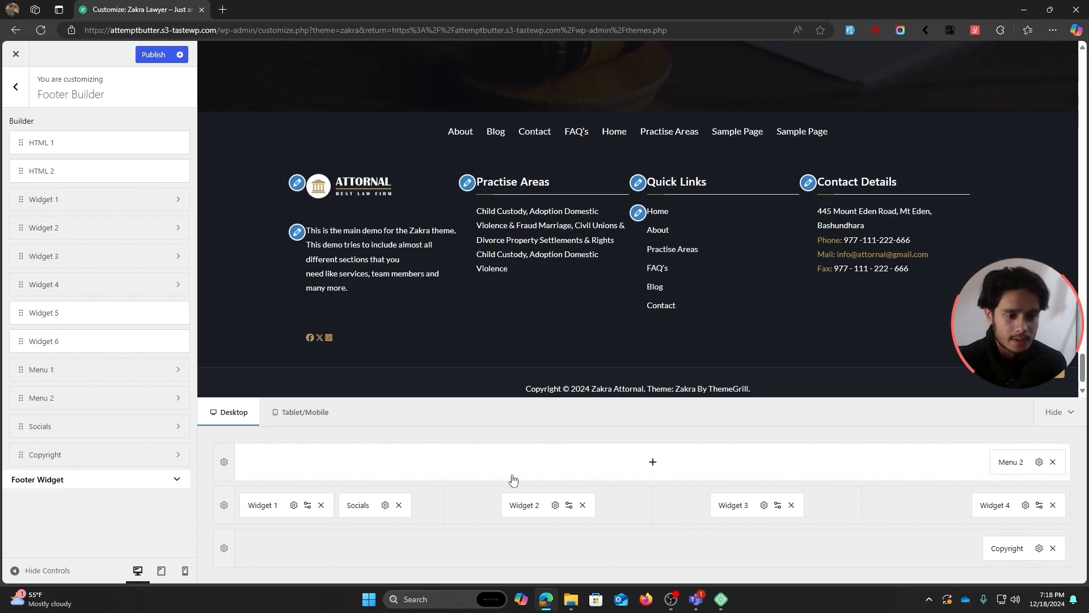
Step: Examine the footer layout in the Tablet/Mobile preview from the menu to the copyright line, and return to the Desktop view
{"action": "left_click", "coordinate": [322, 418]}
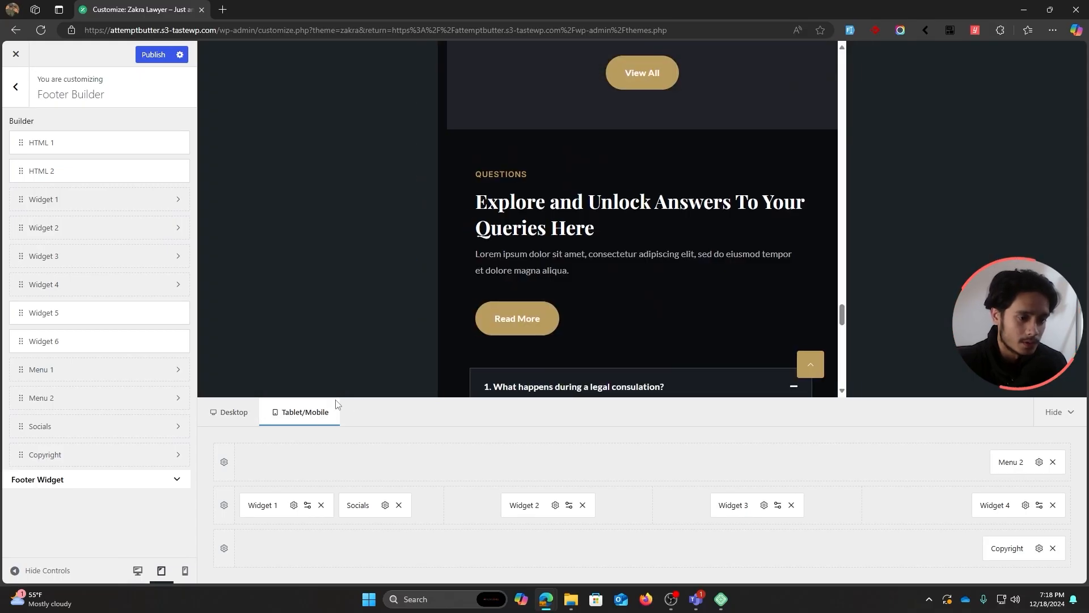
{"action": "scroll", "coordinate": [758, 233], "scroll_direction": "down", "scroll_amount": 5}
{"action": "scroll", "coordinate": [760, 250], "scroll_direction": "down", "scroll_amount": 5}
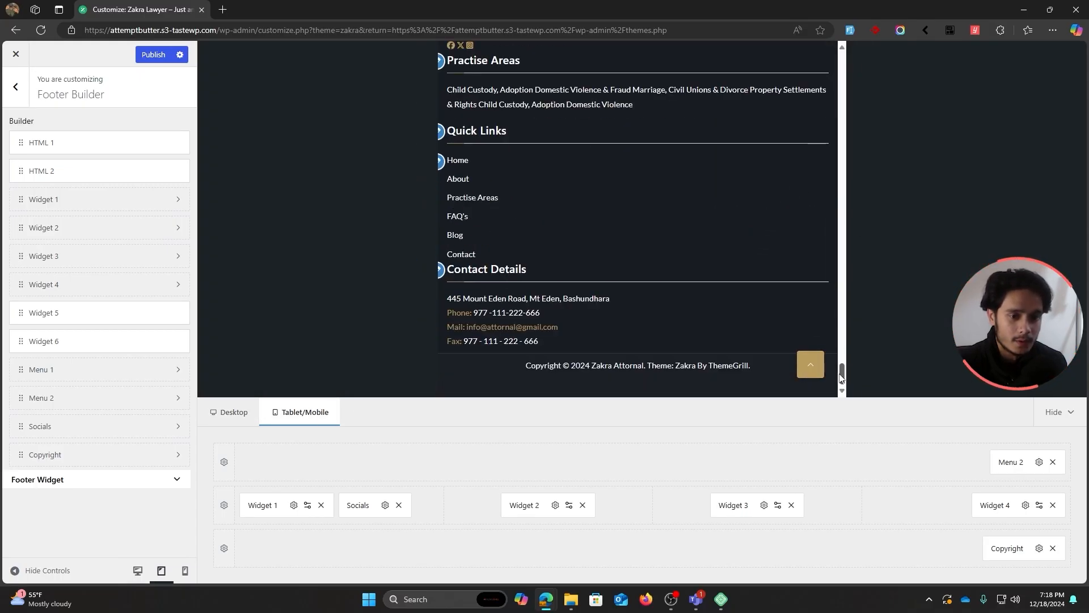
{"action": "scroll", "coordinate": [709, 273], "scroll_direction": "up", "scroll_amount": 1}
{"action": "scroll", "coordinate": [681, 250], "scroll_direction": "up", "scroll_amount": 2}
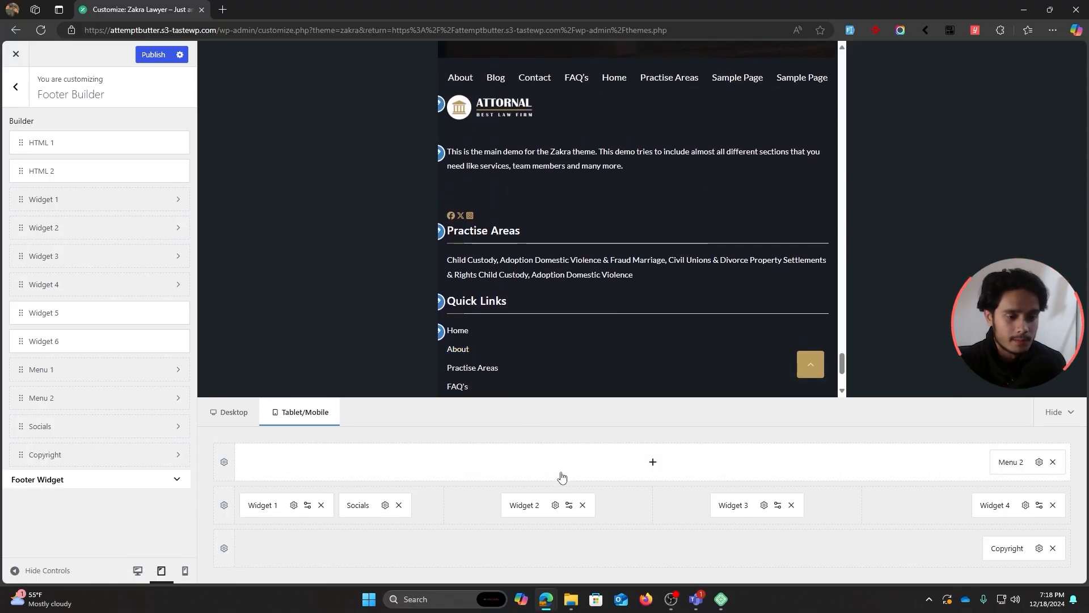
{"action": "left_click", "coordinate": [246, 418]}
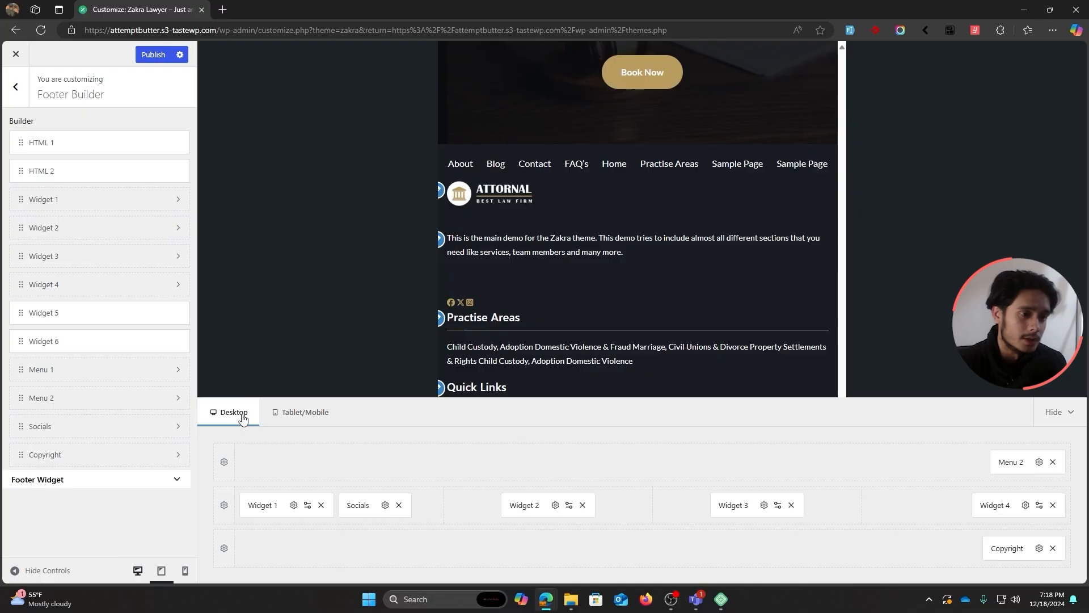